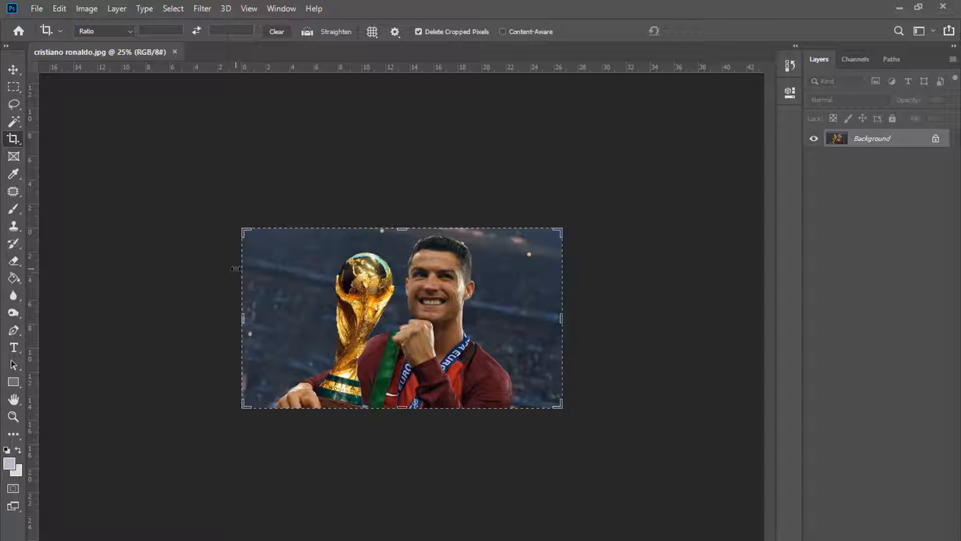
- Extend the canvas with the Crop tool, adding a wide blank area to the left of the photo
left_click_drag(242, 315, 174, 316)
key("Return")
key("ctrl+plus")
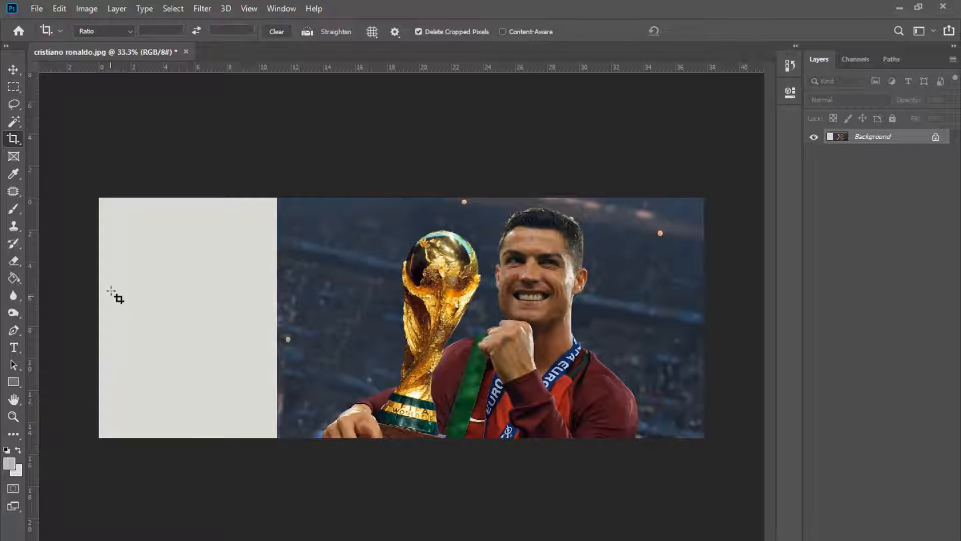
key("l")
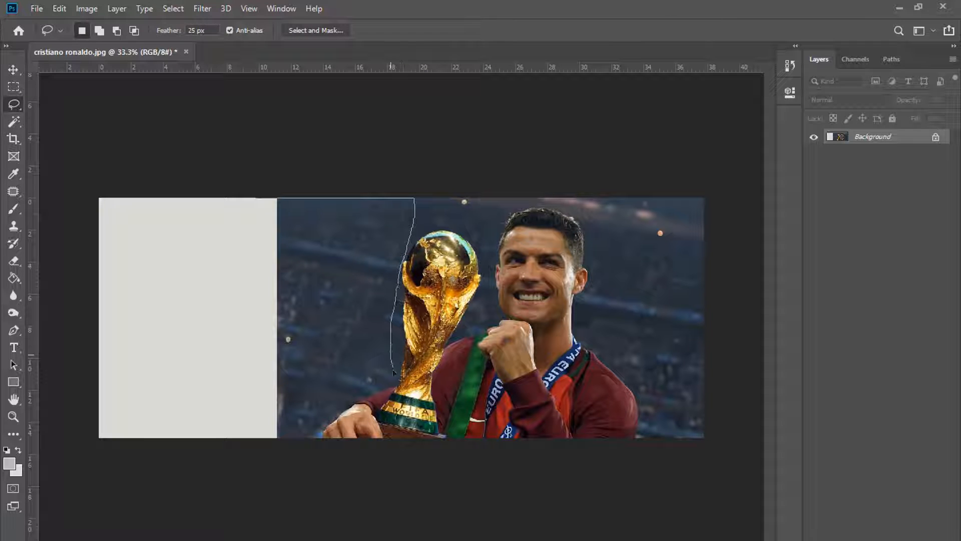
left_click_drag(268, 468, 248, 284)
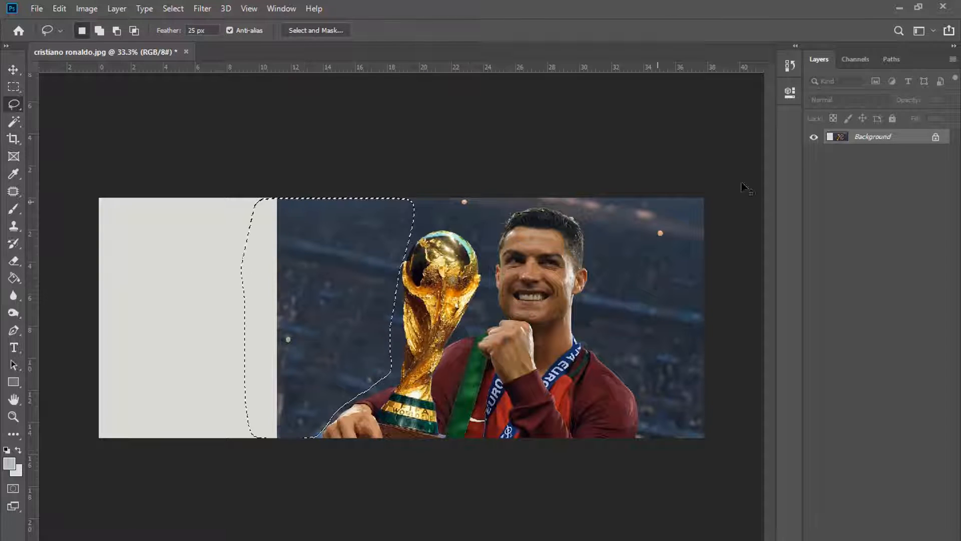
key("ctrl+j")
right_click(877, 137)
left_click(735, 194)
key("ctrl+t")
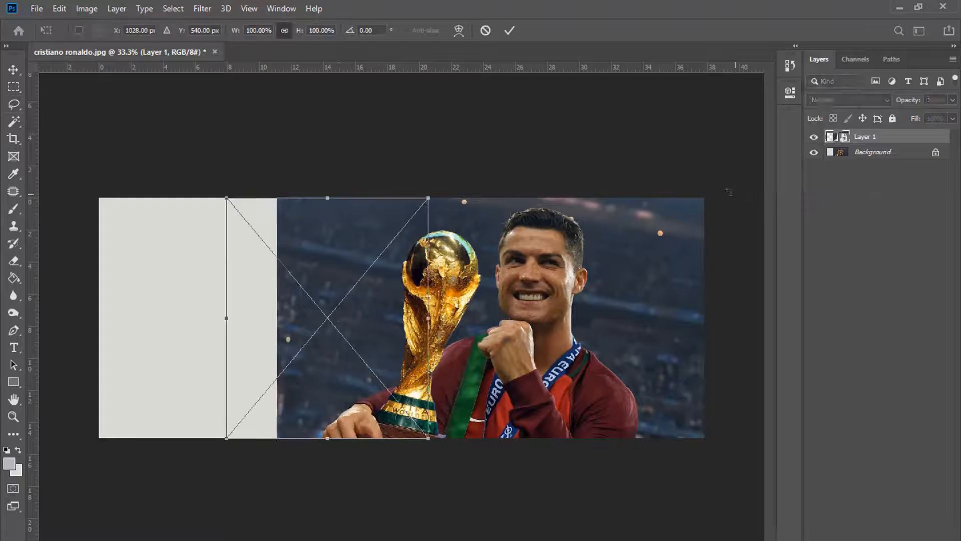
left_click_drag(225, 318, 76, 312)
key("Return")
key("Delete")
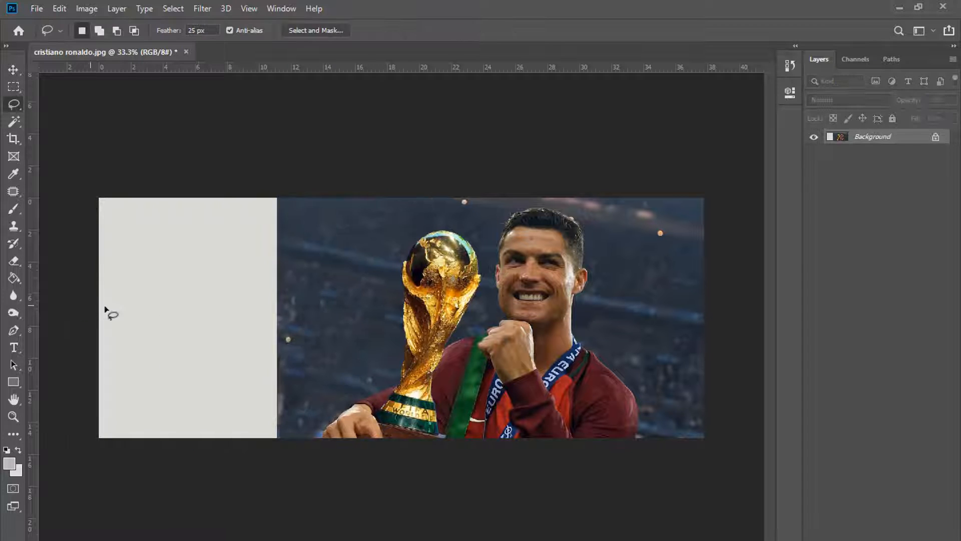
- Create a new layer and clone the dark stadium background over the photo's left seam and the adjoining blank area
key("ctrl+alt+shift+n")
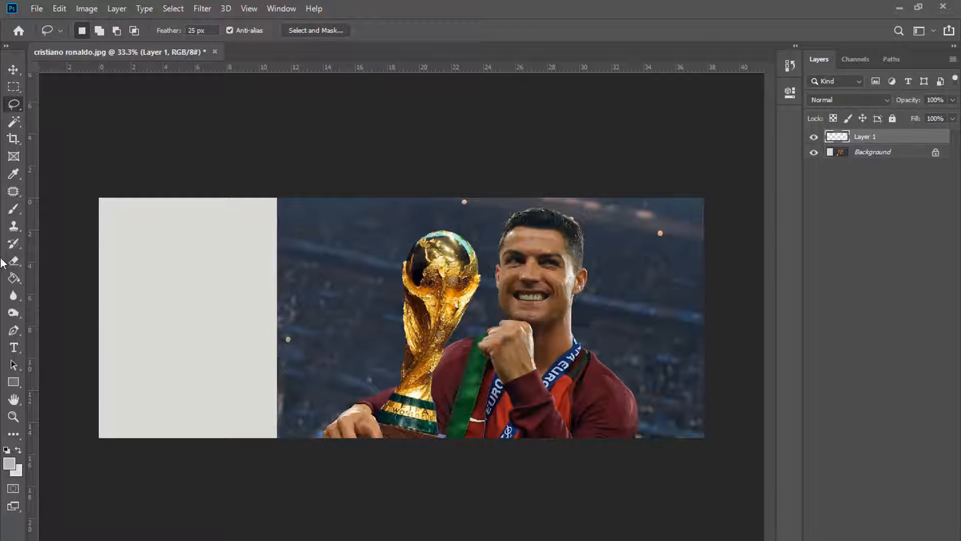
left_click(14, 227)
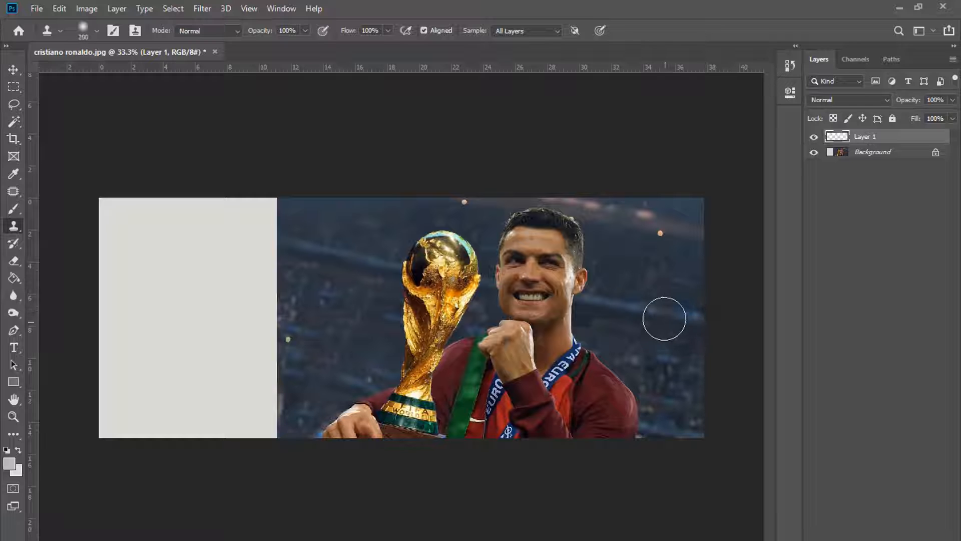
mouse_move(303, 295)
left_mouse_down()
mouse_move(283, 225)
mouse_move(242, 220)
mouse_move(253, 212)
mouse_move(271, 223)
mouse_move(215, 218)
mouse_move(262, 262)
mouse_move(279, 337)
mouse_move(278, 389)
mouse_move(257, 375)
mouse_move(253, 401)
mouse_move(235, 416)
mouse_move(275, 373)
mouse_move(230, 437)
mouse_move(248, 367)
mouse_move(241, 355)
mouse_move(214, 412)
left_mouse_up()
key("ctrl+z")
key("ctrl+z")
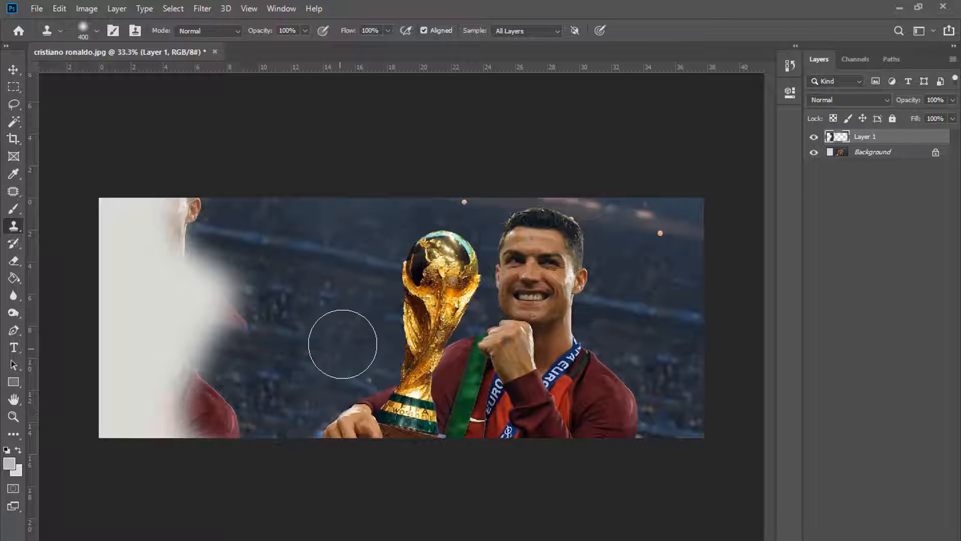
mouse_move(235, 332)
left_mouse_down()
mouse_move(208, 298)
mouse_move(202, 348)
mouse_move(215, 370)
mouse_move(248, 381)
mouse_move(241, 400)
left_mouse_up()
left_click(308, 337, "alt")
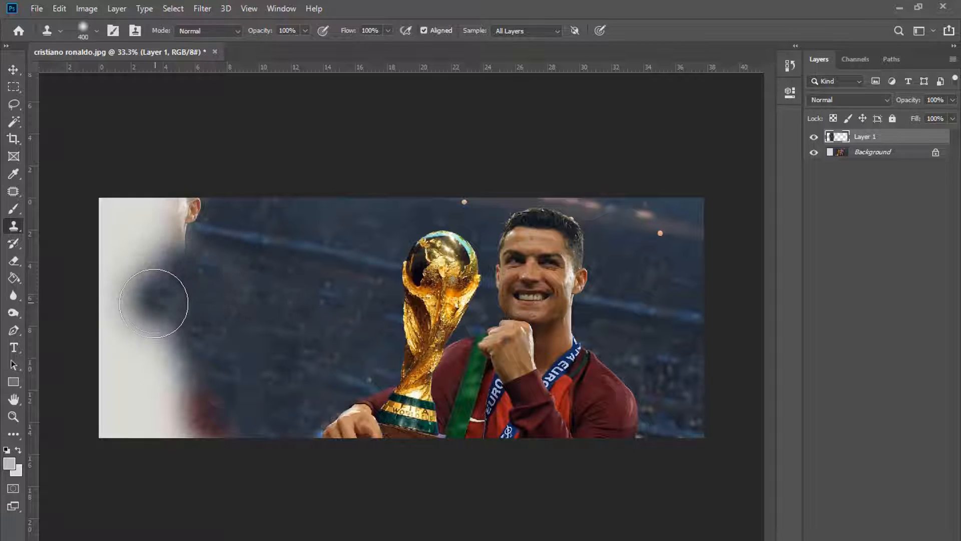
left_click(287, 365, "alt")
left_click_drag(200, 405, 190, 476)
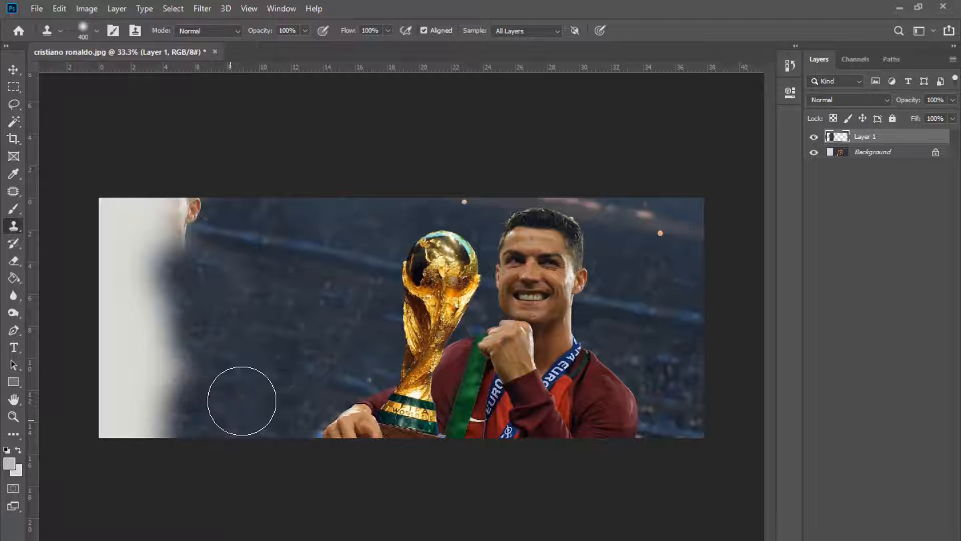
left_click_drag(185, 381, 172, 452)
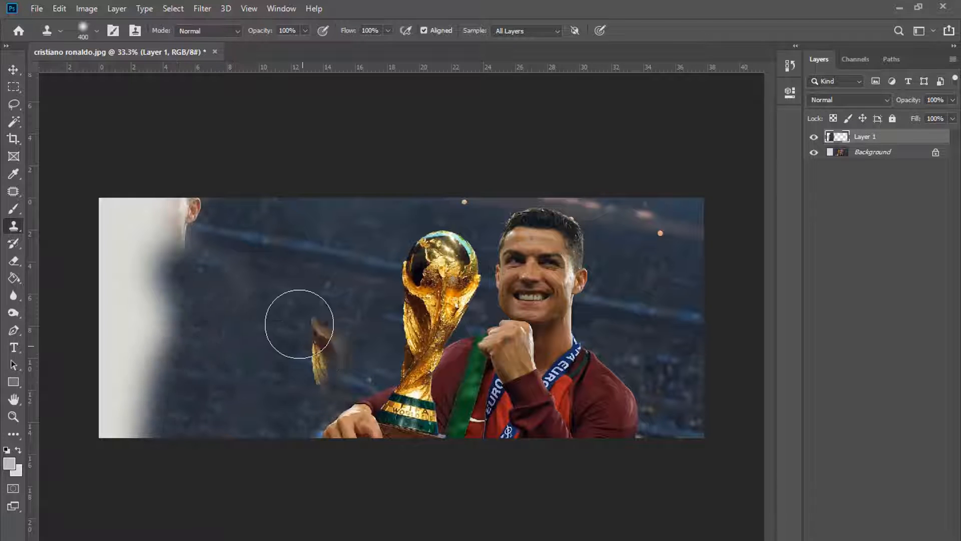
- Clone the stadium stands over the stray ear and the remaining blank strip, out to the canvas's left edge
left_click(277, 247, "alt")
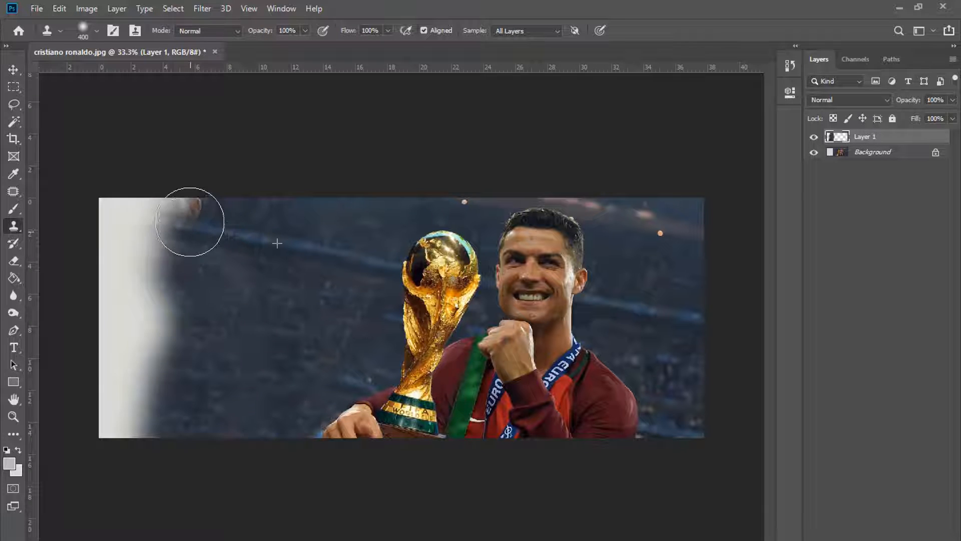
mouse_move(190, 222)
left_mouse_down()
mouse_move(165, 307)
mouse_move(146, 454)
left_mouse_up()
left_click(217, 361, "alt")
mouse_move(159, 407)
left_mouse_down()
mouse_move(146, 432)
mouse_move(115, 433)
left_mouse_up()
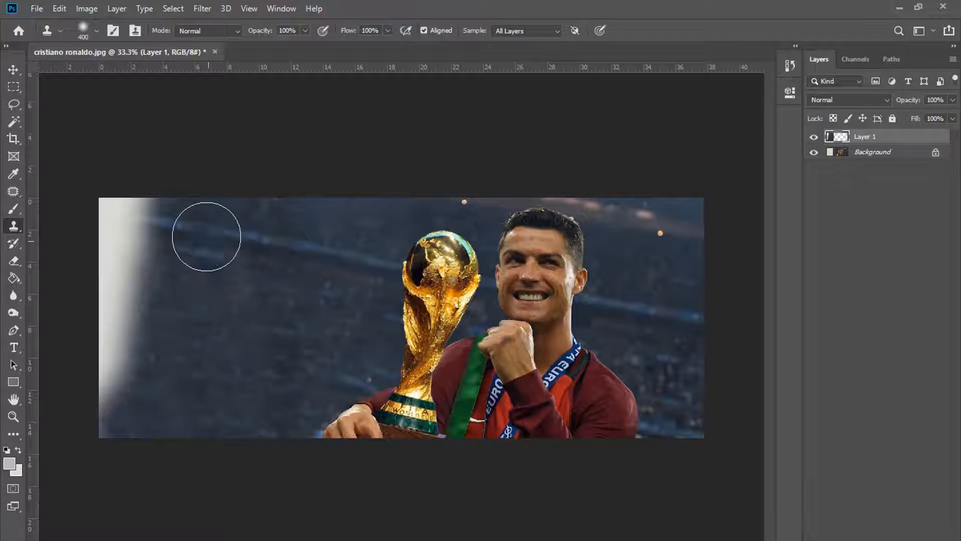
left_click(223, 243, "alt")
mouse_move(161, 224)
left_mouse_down()
mouse_move(133, 208)
mouse_move(117, 230)
mouse_move(129, 331)
mouse_move(116, 403)
left_mouse_up()
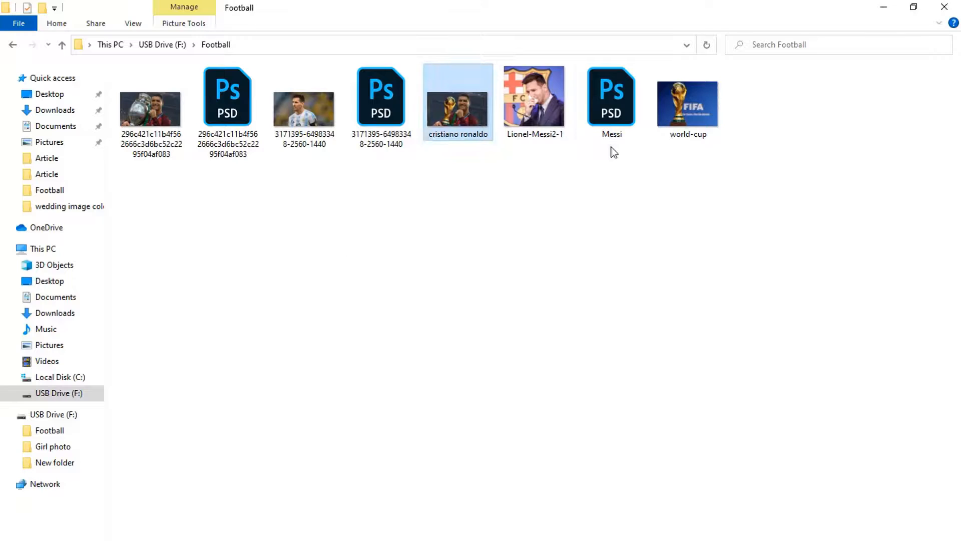
- Copy the Layer 3 copy cutout from Messi.psd into the cristiano ronaldo.jpg document and convert it to a smart object
double_click(611, 101)
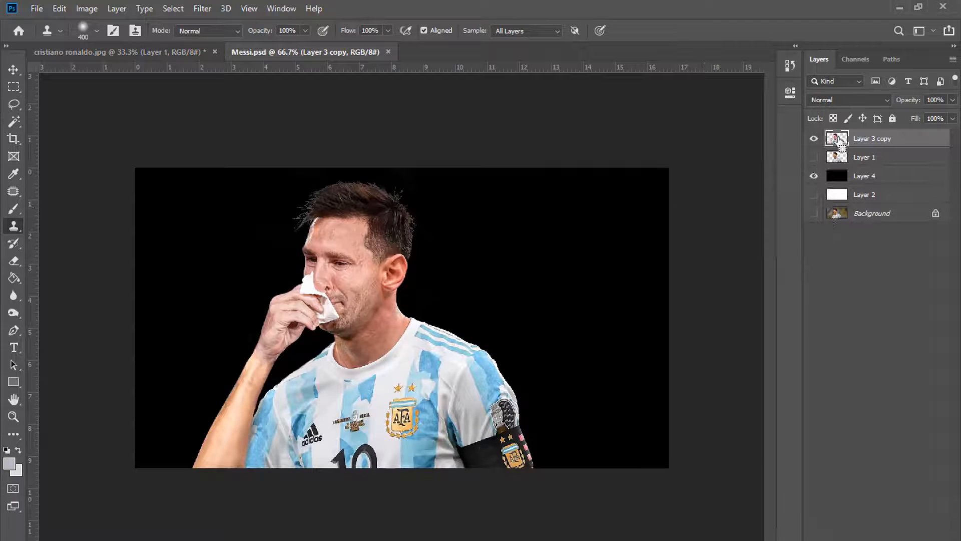
mouse_move(841, 142)
left_mouse_down()
mouse_move(172, 107)
mouse_move(120, 52)
mouse_move(518, 229)
left_mouse_up()
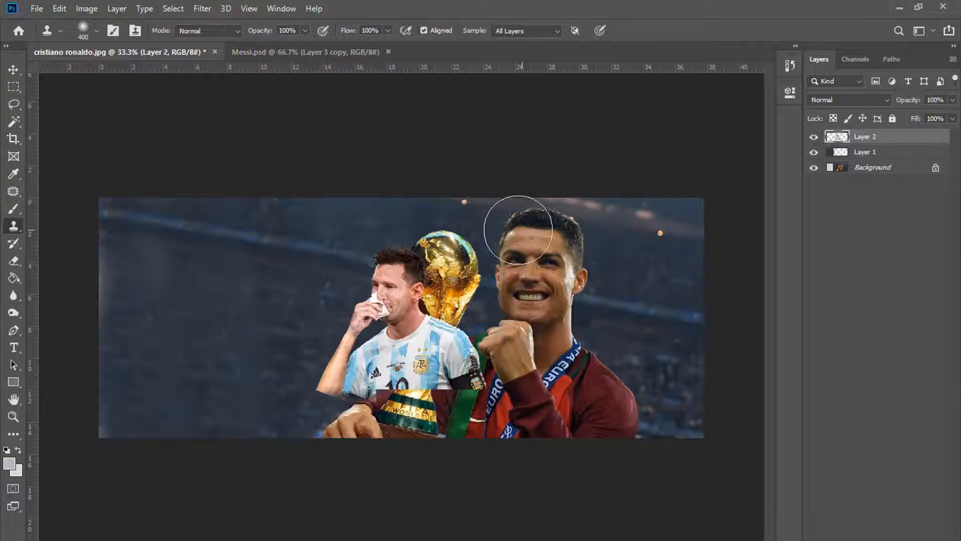
right_click(871, 138)
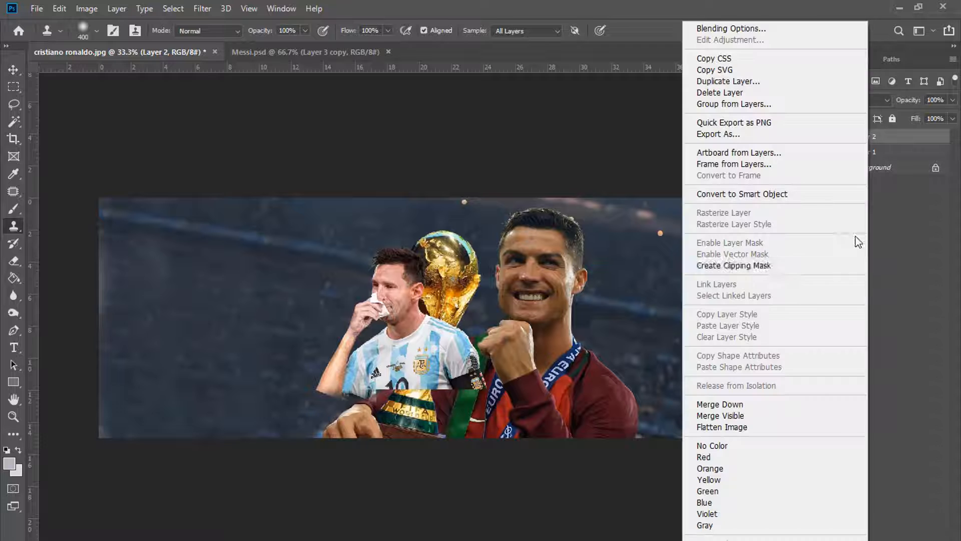
left_click(750, 197)
- Flip the Messi cutout horizontally, enlarge it to about 152% width and 158% height, and place it at the canvas's left edge
key("ctrl+t")
left_click_drag(486, 408, 527, 462)
left_click_drag(474, 356, 302, 356)
left_click_drag(356, 319, 100, 318)
mouse_move(178, 321)
left_mouse_down()
mouse_move(164, 329)
mouse_move(178, 307)
mouse_move(176, 331)
left_mouse_up()
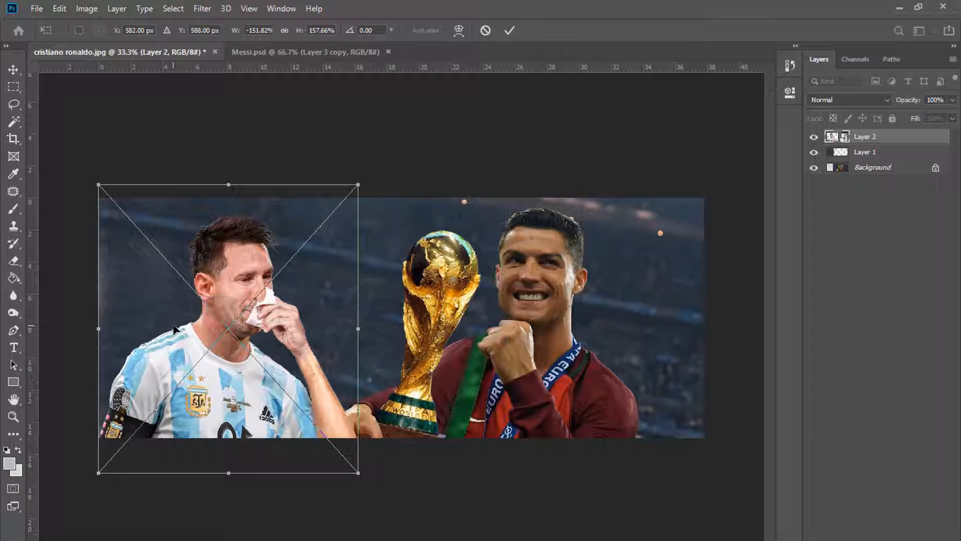
key("Return")
- Hide the Messi cutout, touch up the cloned background along the canvas's left edge on Layer 1, and show the cutout again
key("s")
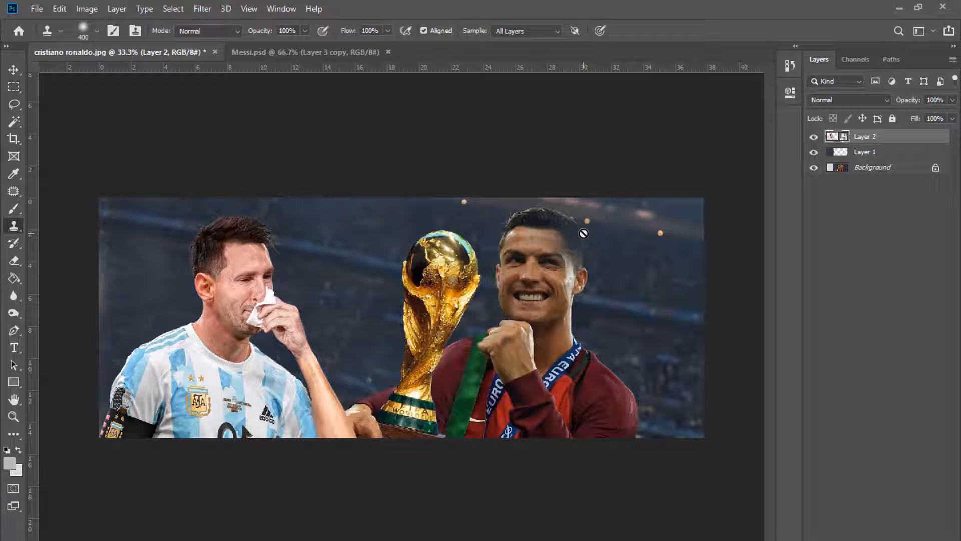
left_click(814, 137)
left_click(814, 136)
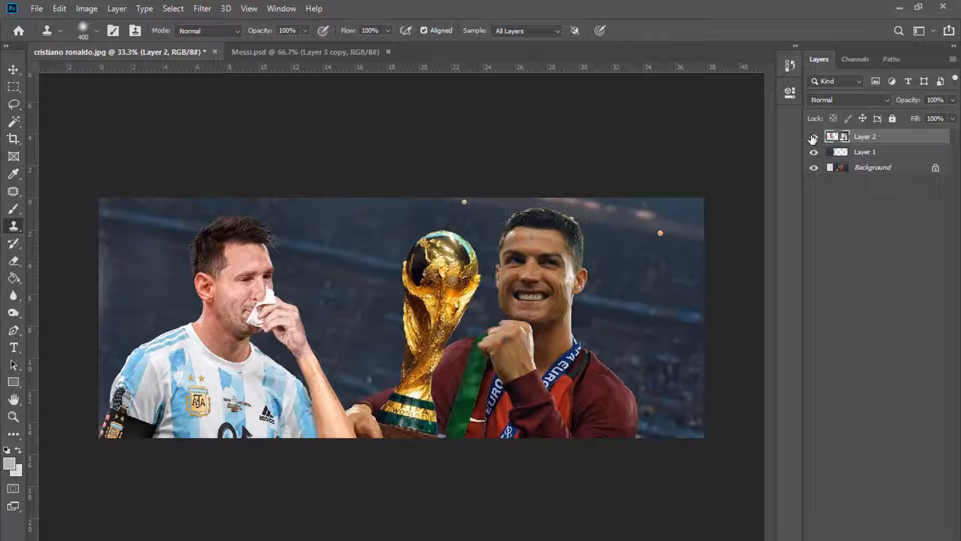
left_click(813, 137)
left_click(814, 136)
left_click(862, 152)
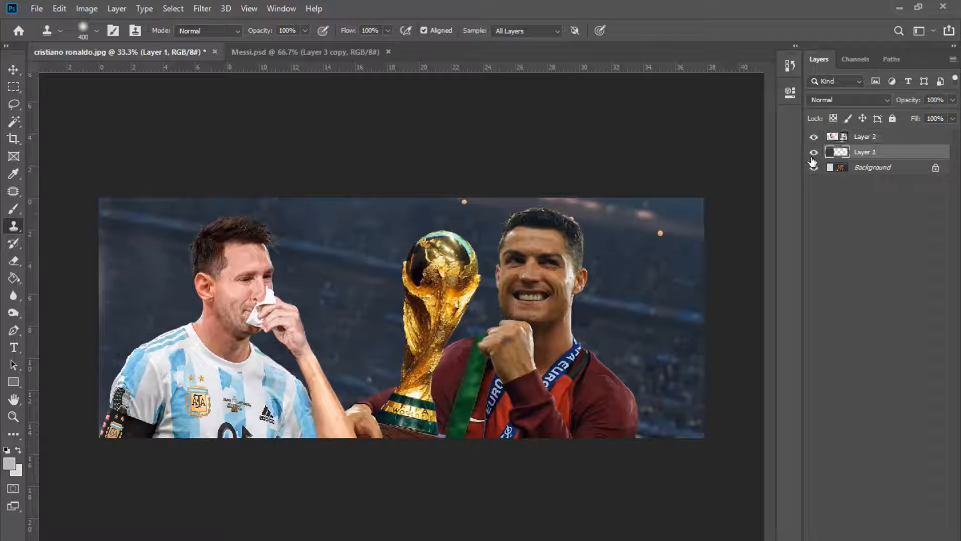
left_click(814, 137)
left_click_drag(107, 301, 100, 268)
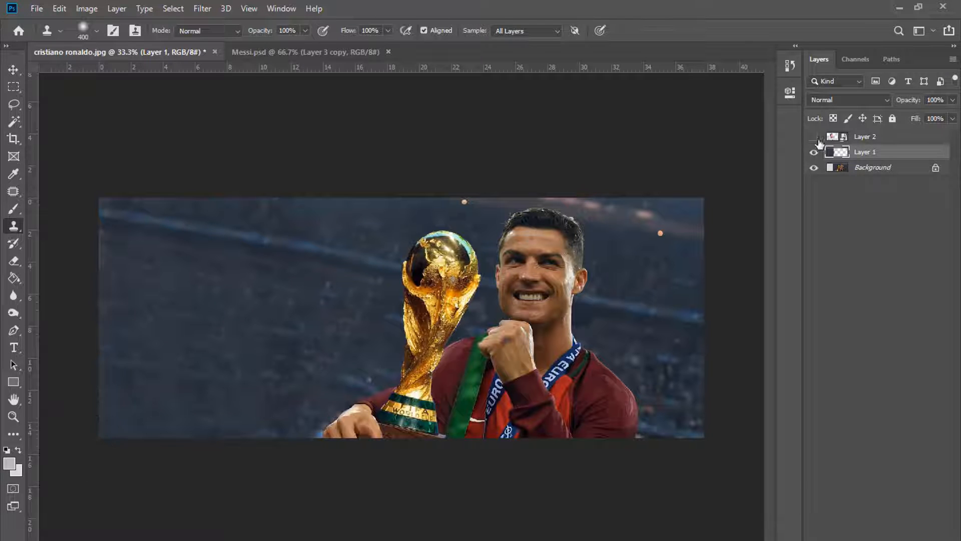
left_click(814, 137)
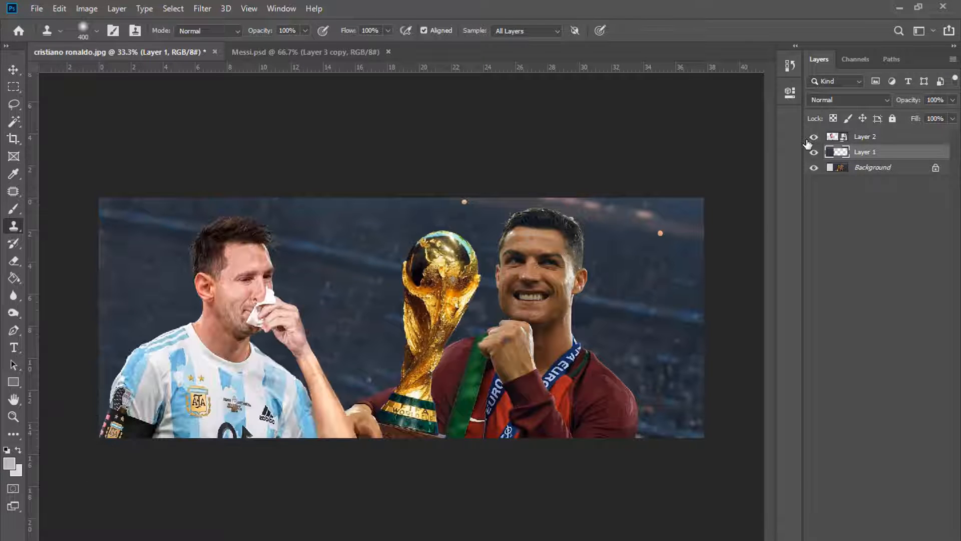
- Merge Layer 1 with the Background and duplicate the merged layer
left_click(867, 168, "shift")
right_click(867, 164)
left_click(871, 269)
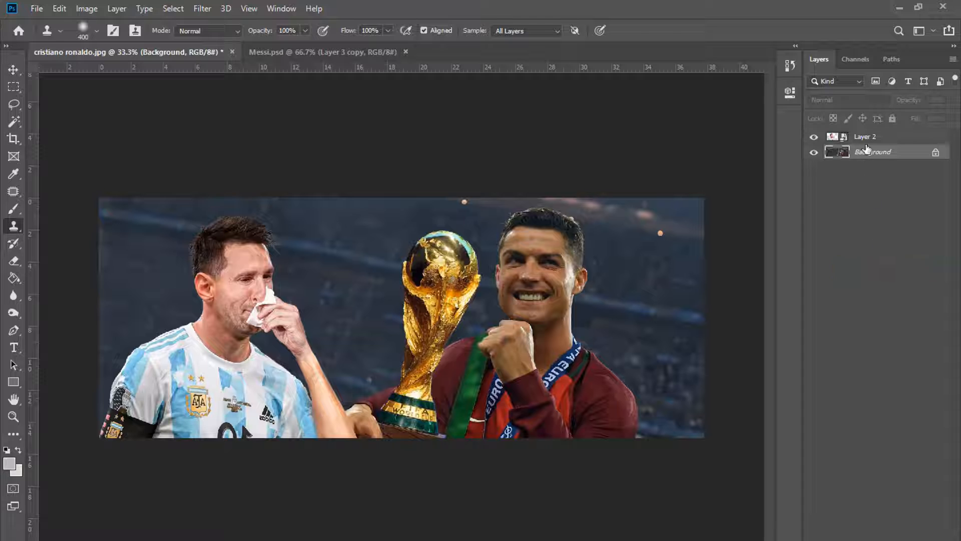
key("ctrl+j")
mouse_move(863, 157)
left_mouse_down()
mouse_move(854, 134)
mouse_move(839, 160)
left_mouse_up()
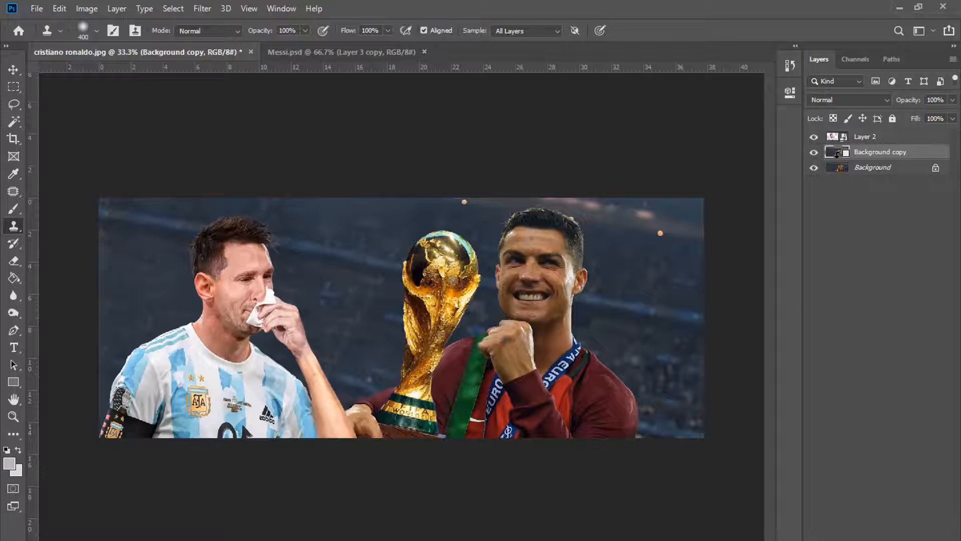
- Lasso the hand under the trophy with a 25 px feather and copy it to a new layer above the Messi cutout
left_click(13, 104)
left_click(813, 137)
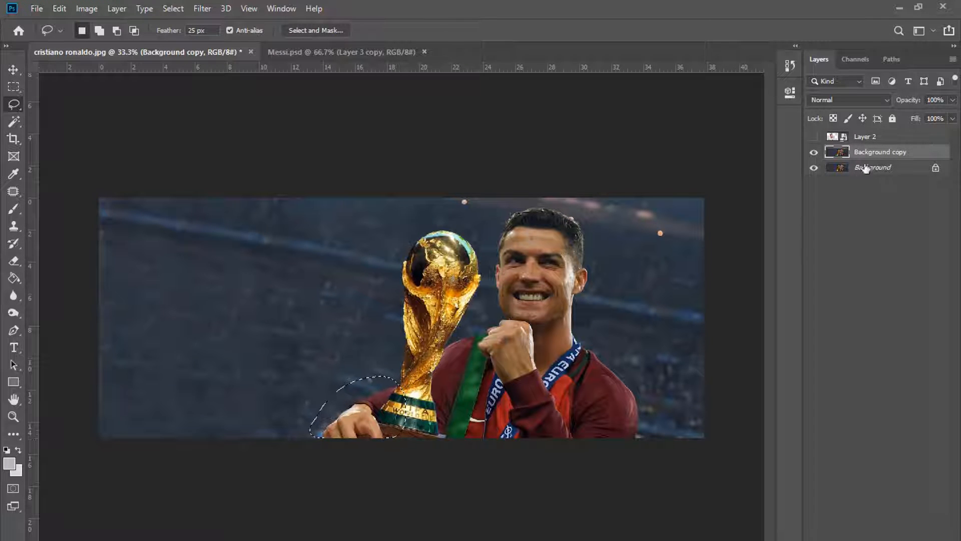
key("ctrl+j")
left_click_drag(866, 153, 867, 136)
left_click(814, 152)
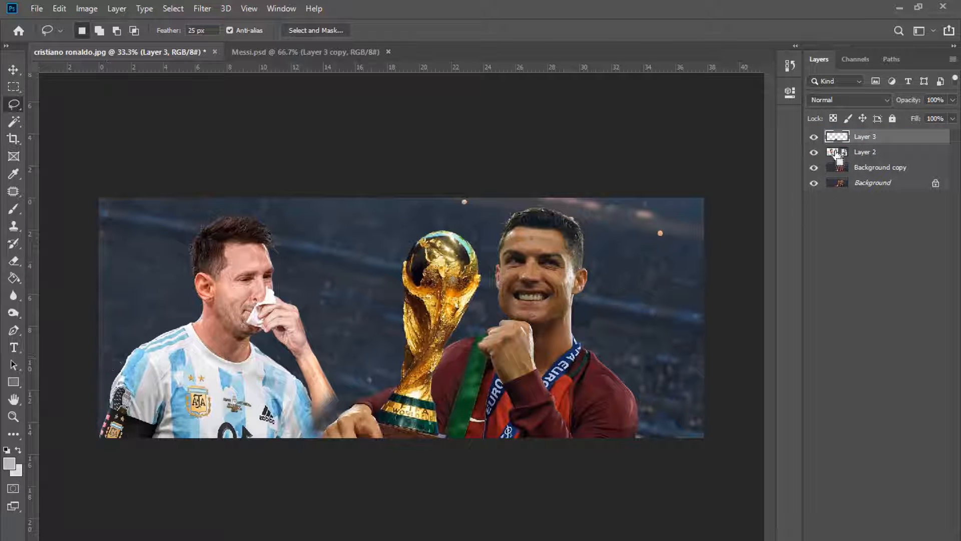
- Load the Messi cutout's outline as a selection and lightly erase Layer 3's haze on the forearm with a 60 px eraser
key("ctrl+plus")
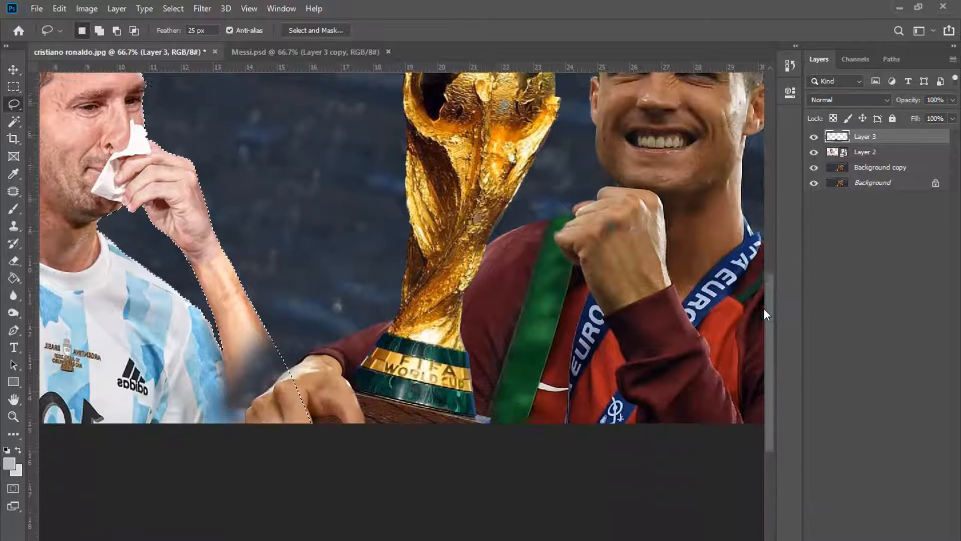
left_click_drag(764, 309, 765, 311)
left_click_drag(451, 540, 371, 540)
key("ctrl+plus")
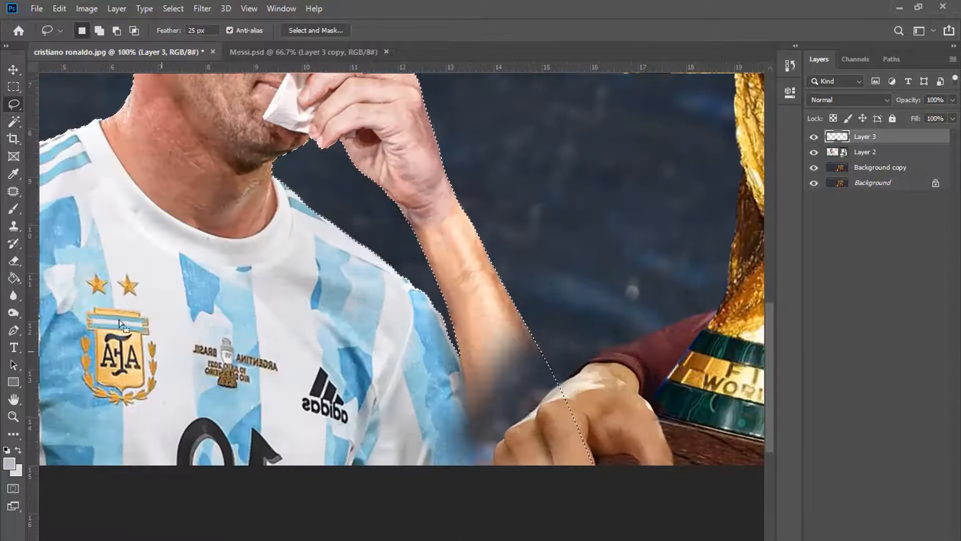
left_click(13, 261)
key("bracketleft")
key("bracketleft")
key("bracketleft")
key("bracketleft")
key("bracketleft")
key("bracketleft")
key("bracketleft")
key("bracketleft")
key("bracketleft")
key("bracketleft")
key("bracketleft")
key("bracketleft")
key("bracketleft")
key("bracketleft")
key("bracketleft")
key("bracketleft")
key("bracketleft")
key("bracketleft")
key("bracketleft")
key("bracketleft")
mouse_move(509, 341)
left_mouse_down()
mouse_move(530, 357)
mouse_move(503, 356)
left_mouse_up()
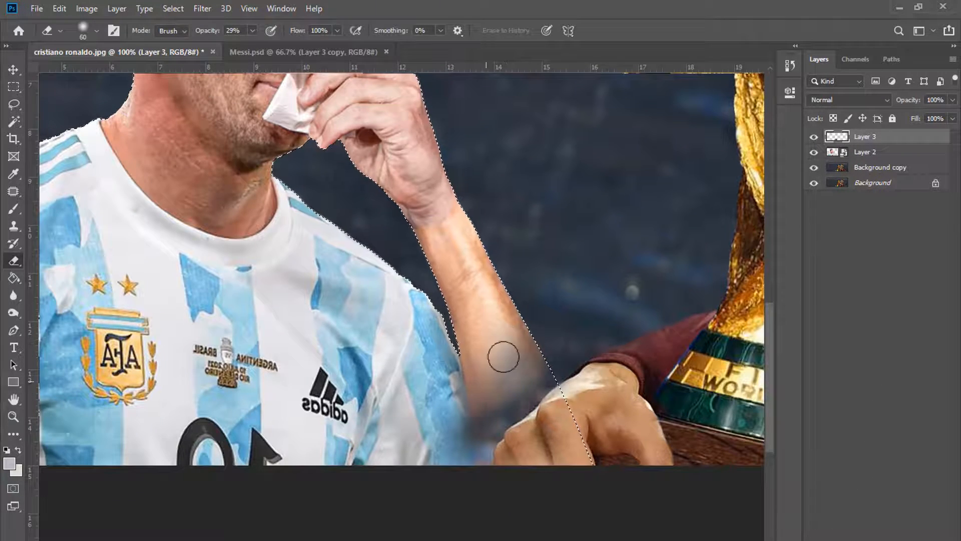
- Set the Eraser to 100% opacity and erase the background haze along the trophy hand's upper edge with a 9 px brush
left_click(252, 30)
left_click_drag(251, 47, 302, 47)
key("ctrl+plus")
scroll(601, 280, "down", 3)
key("bracketleft")
mouse_move(683, 353)
left_mouse_down()
mouse_move(621, 251)
mouse_move(613, 286)
mouse_move(680, 305)
mouse_move(700, 340)
mouse_move(688, 357)
left_mouse_up()
scroll(613, 286, "down", 1)
key("bracketleft")
key("bracketleft")
key("bracketleft")
key("bracketleft")
key("bracketleft")
key("bracketleft")
key("bracketleft")
key("bracketleft")
key("bracketleft")
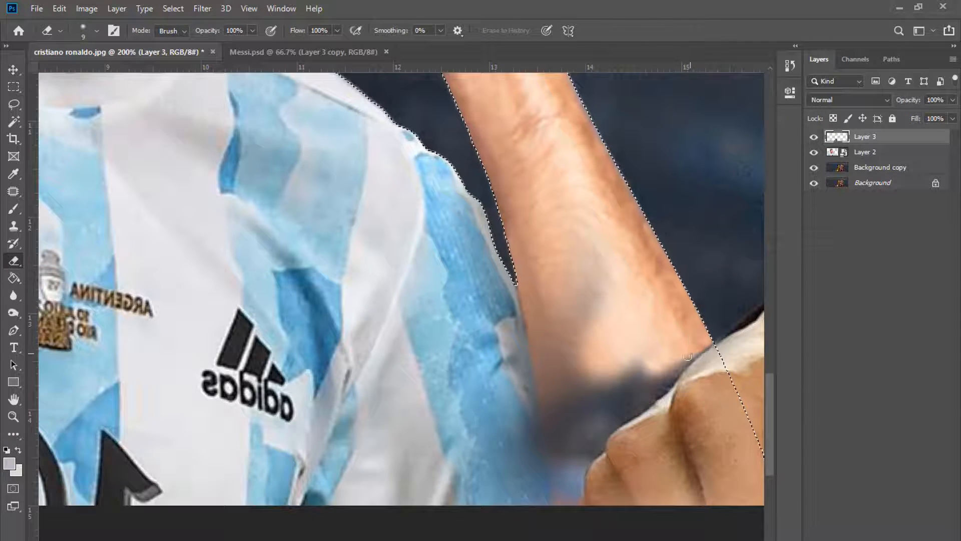
left_click_drag(655, 393, 666, 387)
left_click_drag(697, 357, 621, 419)
- Erase the wider haze covering Messi's forearm and shirt sleeve on Layer 3 with a larger eraser brush
key("bracketright")
key("bracketright")
key("bracketright")
key("bracketright")
mouse_move(646, 369)
left_mouse_down()
mouse_move(547, 278)
mouse_move(508, 448)
mouse_move(510, 480)
left_mouse_up()
key("bracketright")
key("bracketright")
left_click_drag(566, 403, 602, 358)
- Erase the last background remnants beside the trophy hand's knuckles on Layer 3, starting with a 10 px eraser
key("bracketleft")
key("bracketleft")
key("bracketleft")
key("bracketleft")
key("bracketleft")
mouse_move(662, 358)
left_mouse_down()
mouse_move(608, 411)
mouse_move(265, 330)
mouse_move(269, 298)
left_mouse_up()
key("bracketleft")
key("bracketleft")
key("bracketleft")
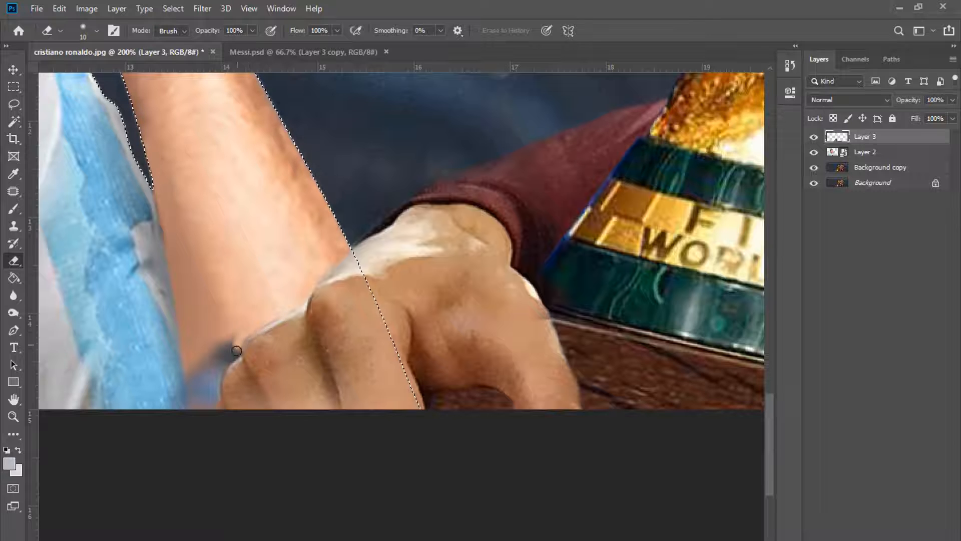
mouse_move(234, 344)
left_mouse_down()
mouse_move(210, 388)
mouse_move(234, 328)
mouse_move(176, 417)
left_mouse_up()
key("bracketright")
key("bracketright")
key("bracketright")
- Rasterize the Messi cutout on Layer 2
key("ctrl+minus")
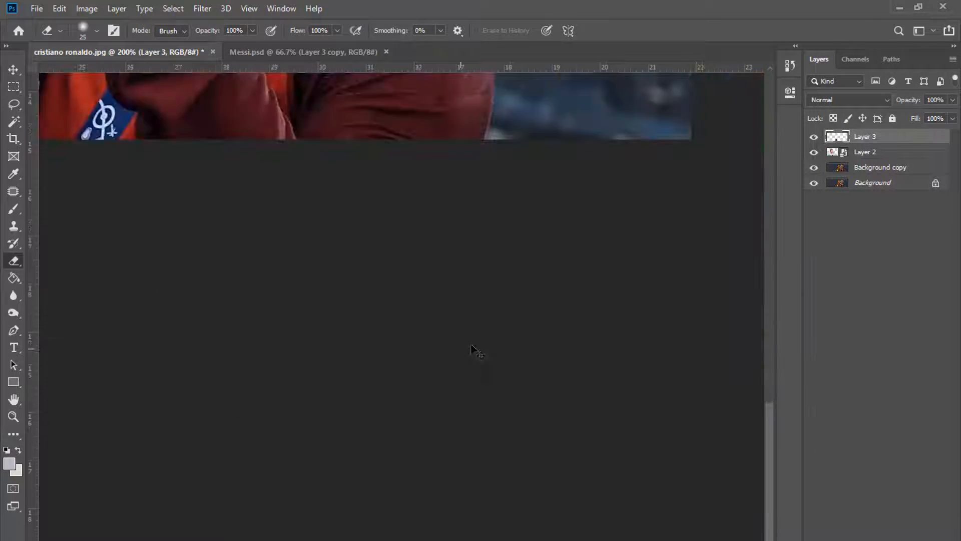
scroll(474, 350, "up", 4)
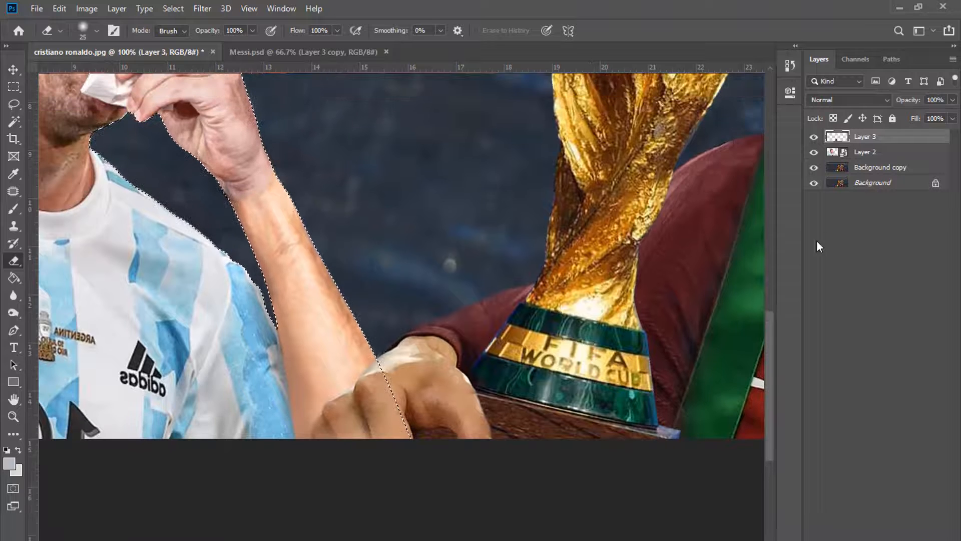
right_click(877, 151)
left_click(802, 243)
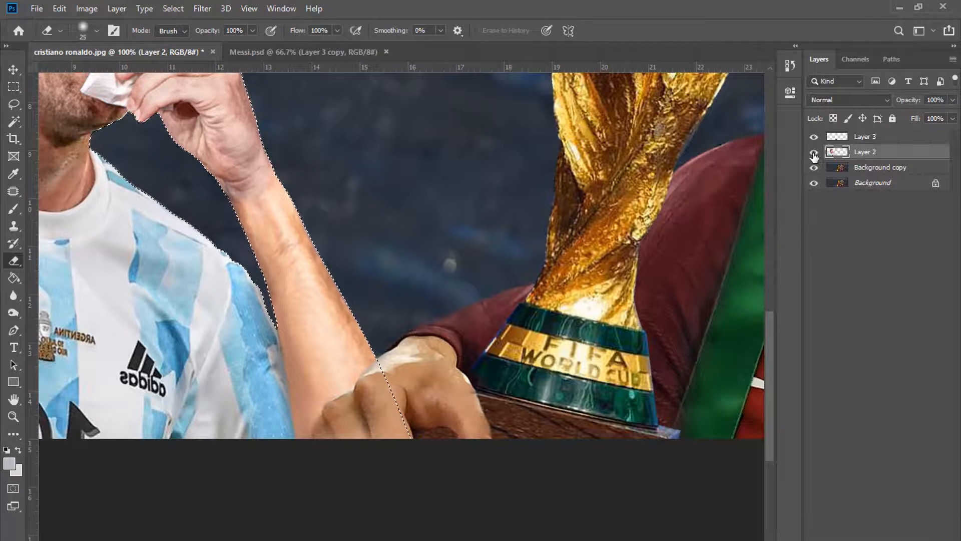
- Clear the selection, marquee Messi's forearm and the surrounding shirt area on Layer 2, and copy it to a new layer
left_click(13, 87)
left_click(350, 144)
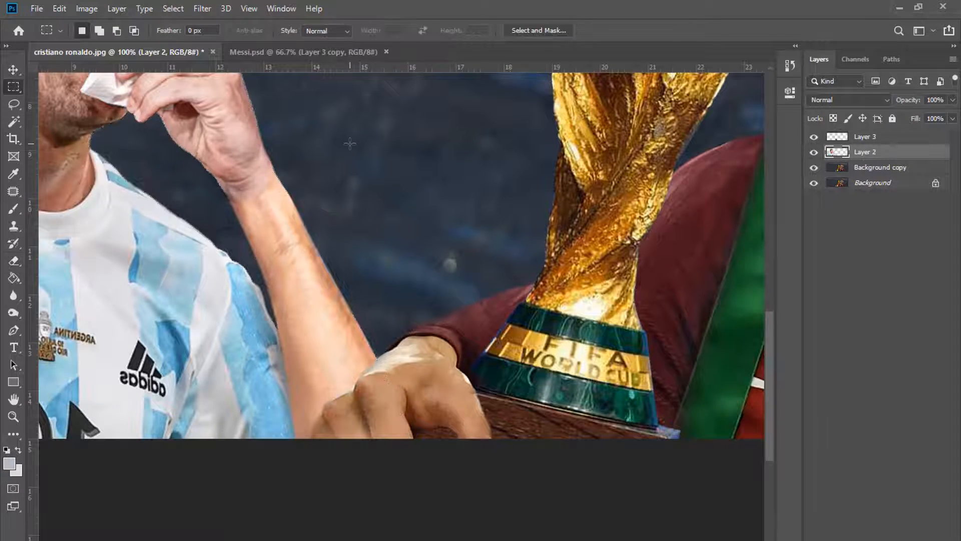
left_click_drag(213, 179, 443, 472)
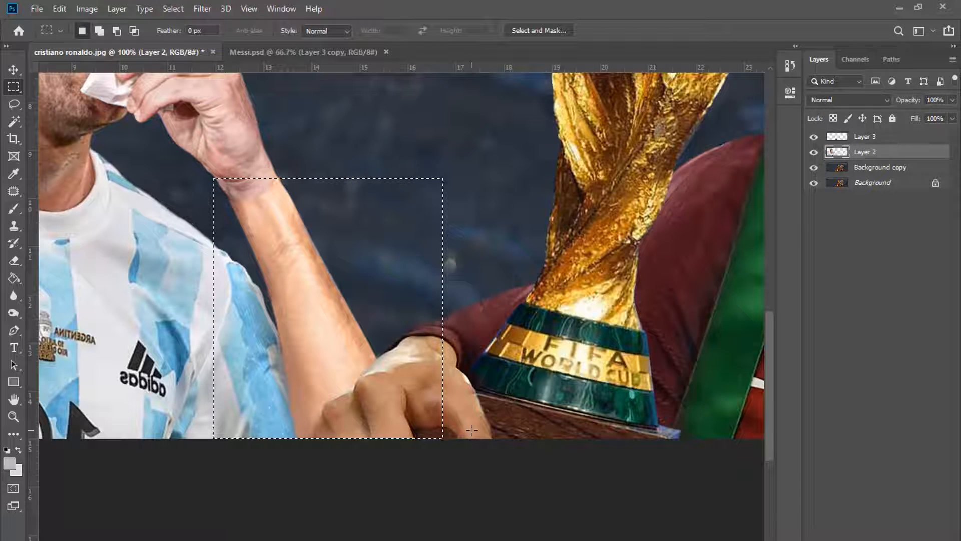
key("ctrl+j")
- Adjust the copied forearm on Layer 4 with Hue/Saturation: hue -8, saturation -8 and lightness -9
left_click(86, 8)
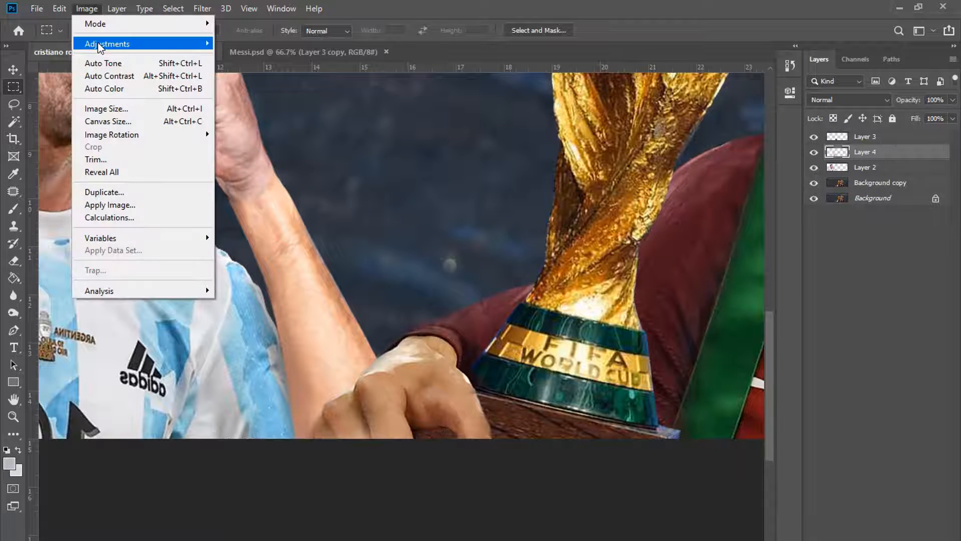
mouse_move(97, 42)
left_click(254, 113)
left_click_drag(698, 103, 694, 103)
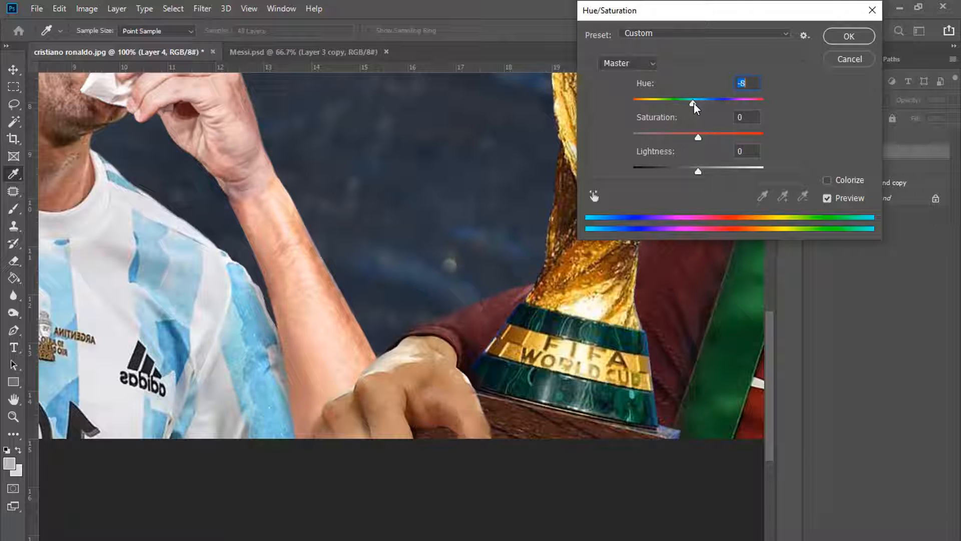
left_click_drag(696, 137, 692, 137)
left_click_drag(699, 172, 693, 170)
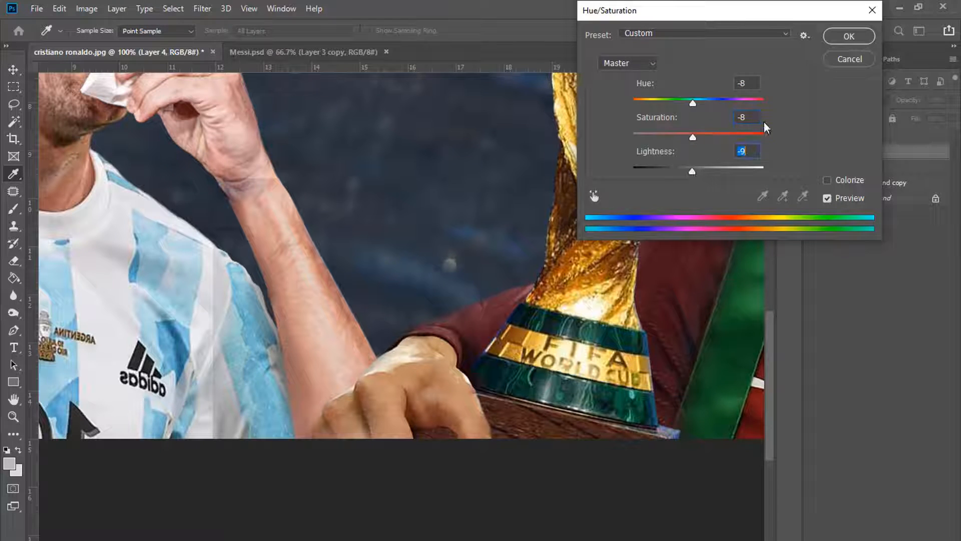
left_click(836, 60)
- Apply Color Balance to the Layer 4 forearm midtones with magenta-green at -6 and yellow-blue at +6
left_click(94, 11)
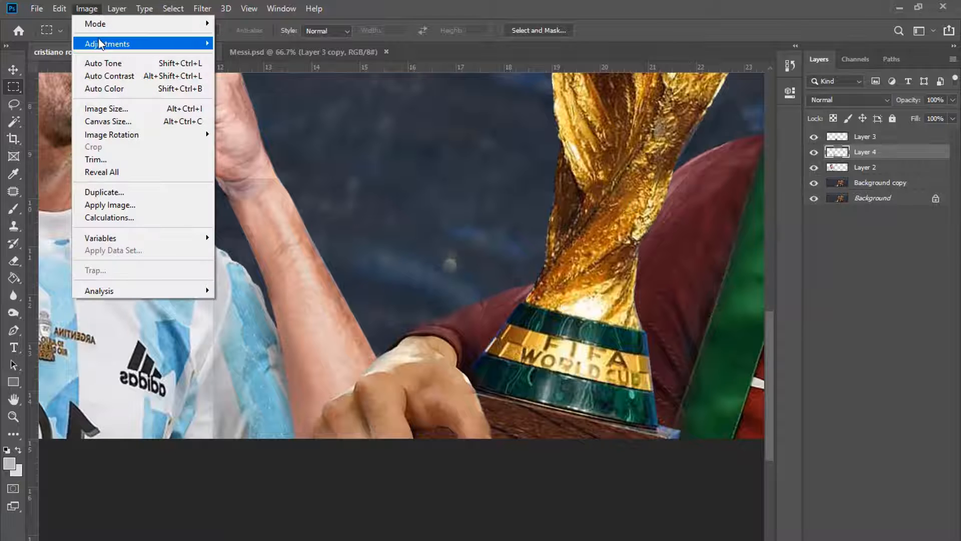
mouse_move(110, 40)
left_click(250, 127)
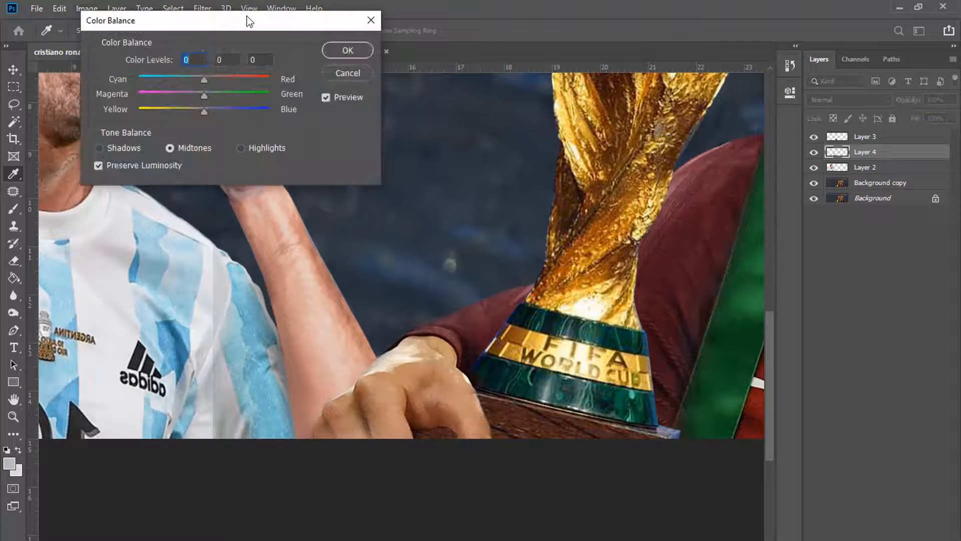
left_click_drag(247, 17, 697, 7)
left_click_drag(657, 84, 660, 106)
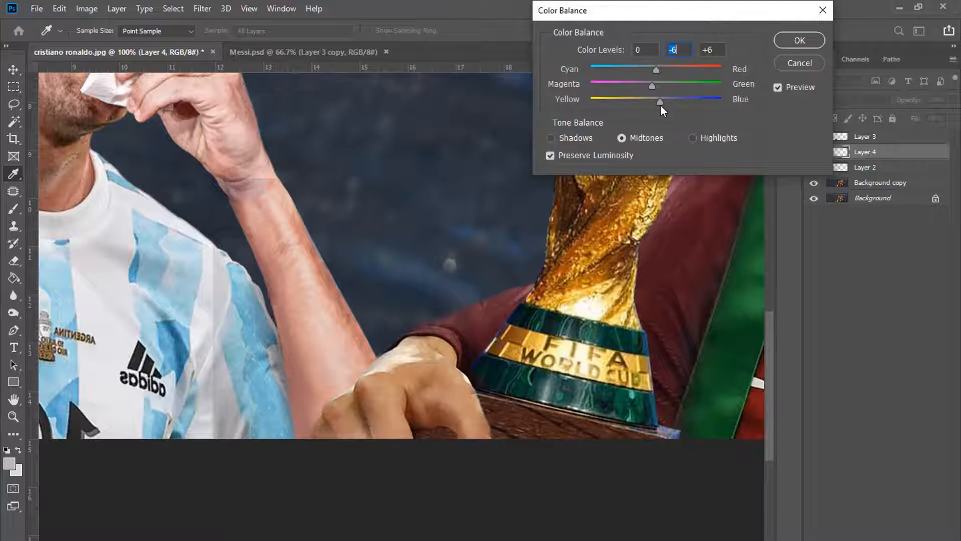
left_click(800, 40)
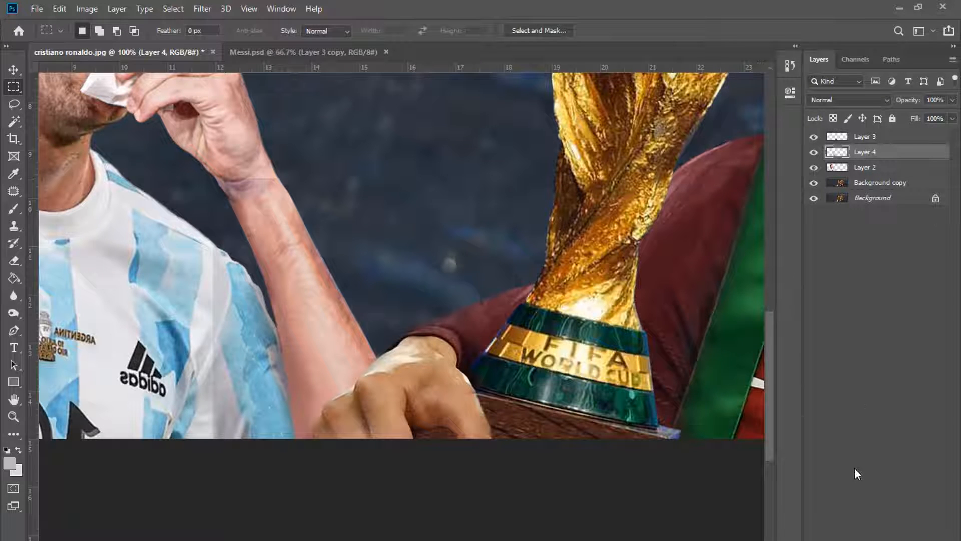
- Add an inverted black mask to Layer 4 and paint white over Messi's wrist and upper forearm with an 80 px brush
left_click(865, 539)
key("ctrl+i")
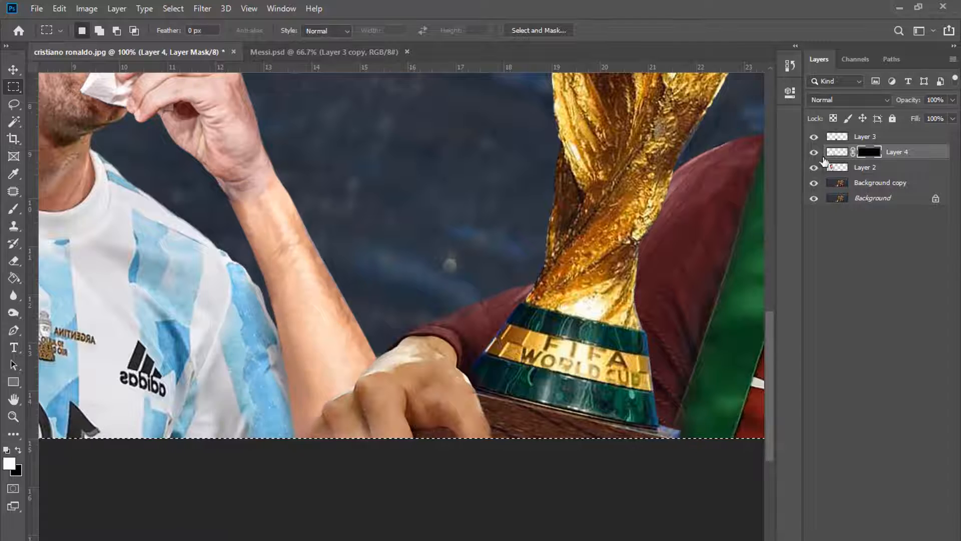
left_click(13, 208)
key("bracketleft")
key("bracketleft")
key("bracketleft")
key("bracketleft")
key("bracketleft")
key("bracketleft")
key("bracketleft")
key("bracketleft")
key("bracketleft")
key("bracketleft")
key("bracketleft")
key("bracketleft")
key("bracketleft")
key("bracketleft")
key("bracketleft")
key("bracketleft")
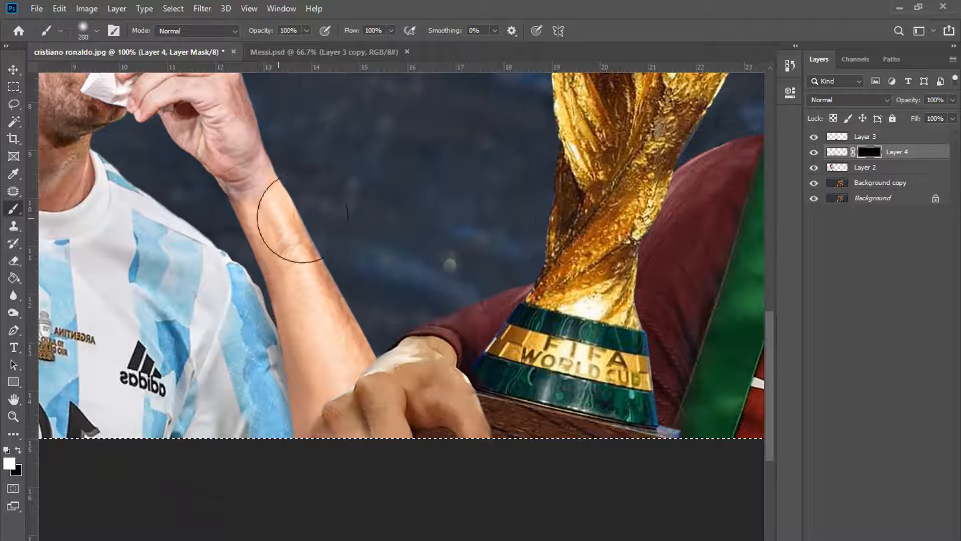
mouse_move(284, 185)
left_mouse_down()
mouse_move(297, 274)
mouse_move(245, 214)
left_mouse_up()
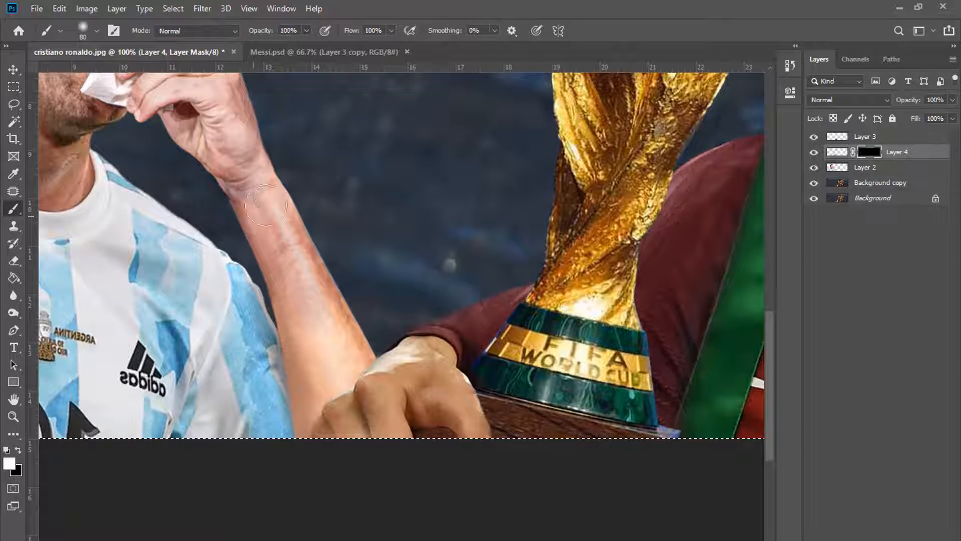
- Paint the rest of the forearm white on Layer 4's mask with a 100 px brush and compare it with the layer hidden
key("bracketright")
key("bracketright")
mouse_move(304, 277)
left_mouse_down()
mouse_move(298, 369)
mouse_move(346, 320)
left_mouse_up()
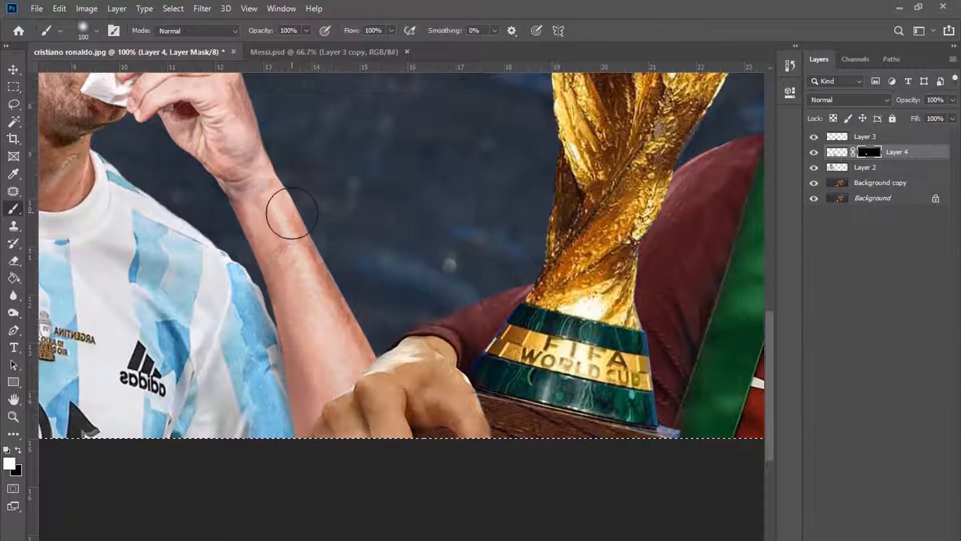
left_click(814, 153)
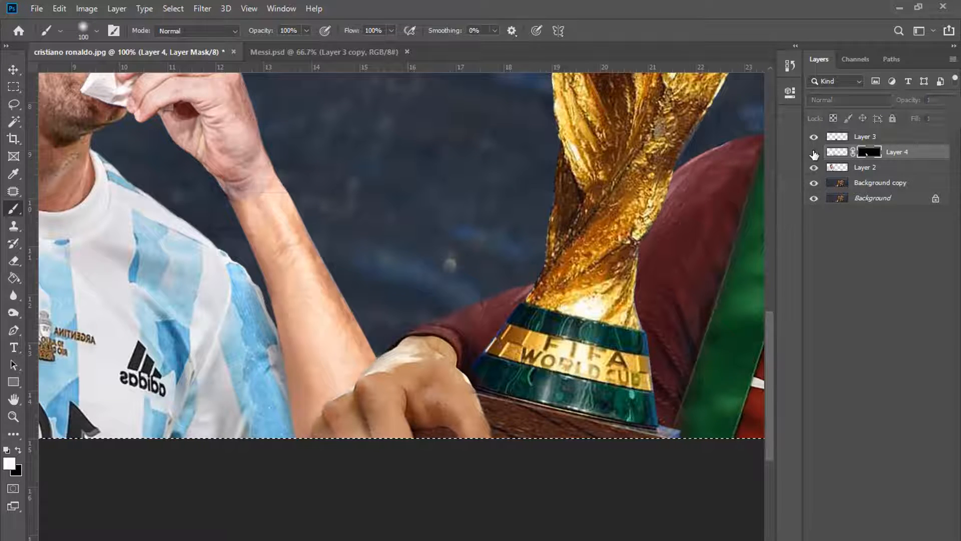
left_click(815, 153)
- Compare the forearm tone with Layer 4 hidden and shown using the Eraser at the wrist, and lower the layer's opacity to 79%
left_click(12, 262)
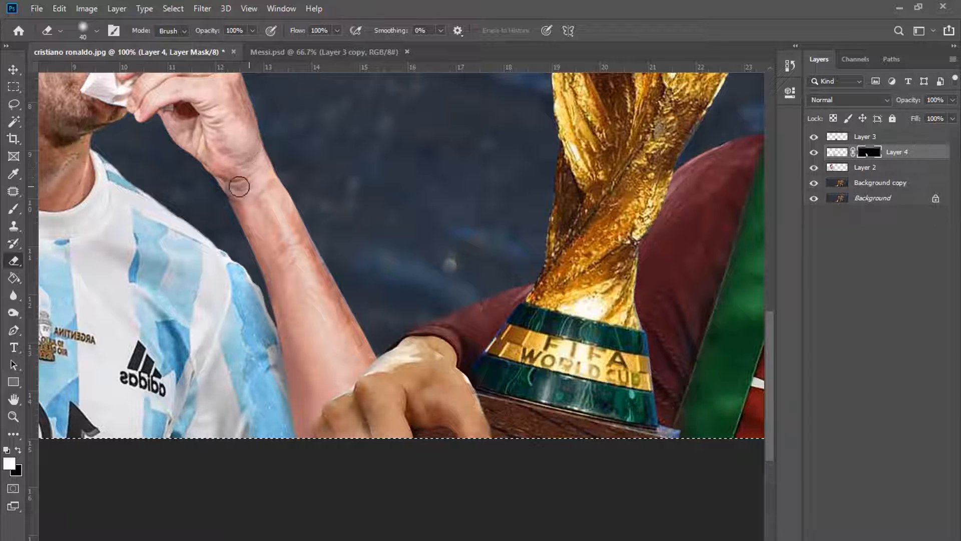
left_click(814, 152)
left_click(814, 153)
left_click(814, 152)
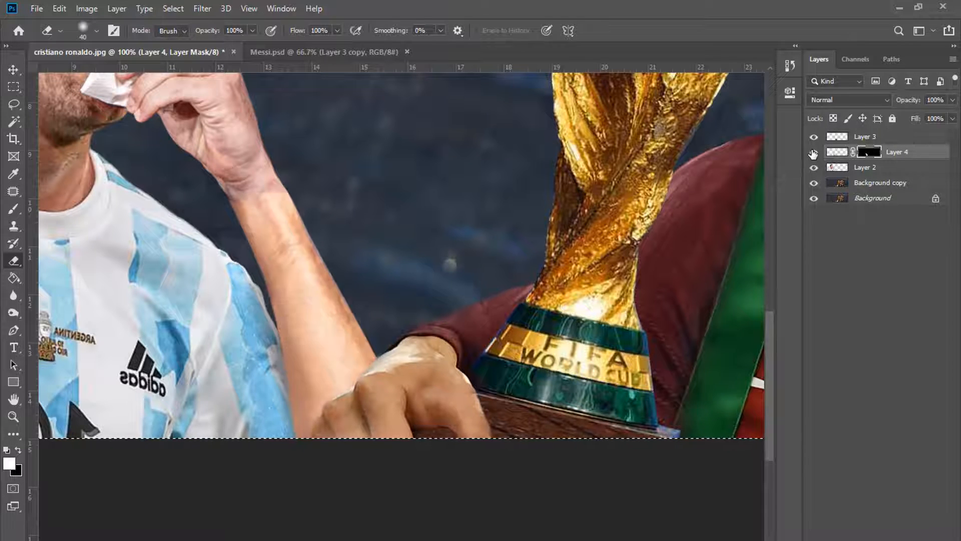
left_click(814, 153)
left_click(953, 99)
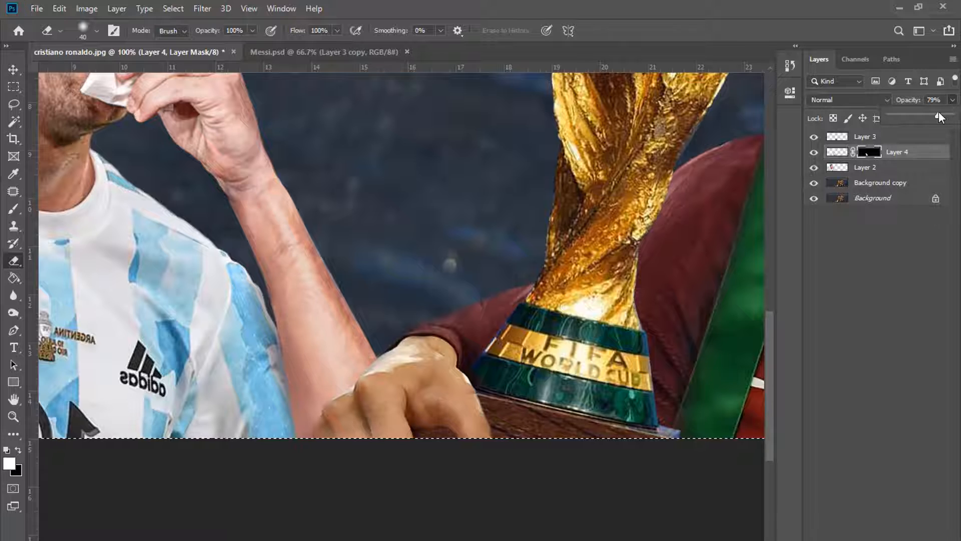
- Merge the recoloured forearm on Layer 4 with the Messi cutout on Layer 2
left_click(881, 171, "ctrl")
right_click(873, 173)
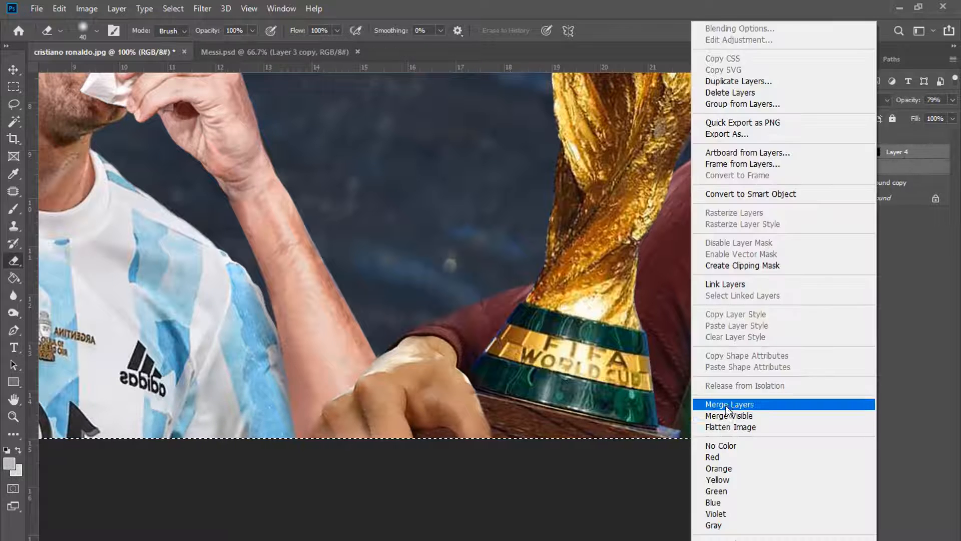
left_click(728, 405)
- Blend the skin tones around Messi's wrist on the merged layer with a 10 px Mixer Brush at 43% wet
key("z")
left_click(264, 197)
scroll(266, 195, "up", 2)
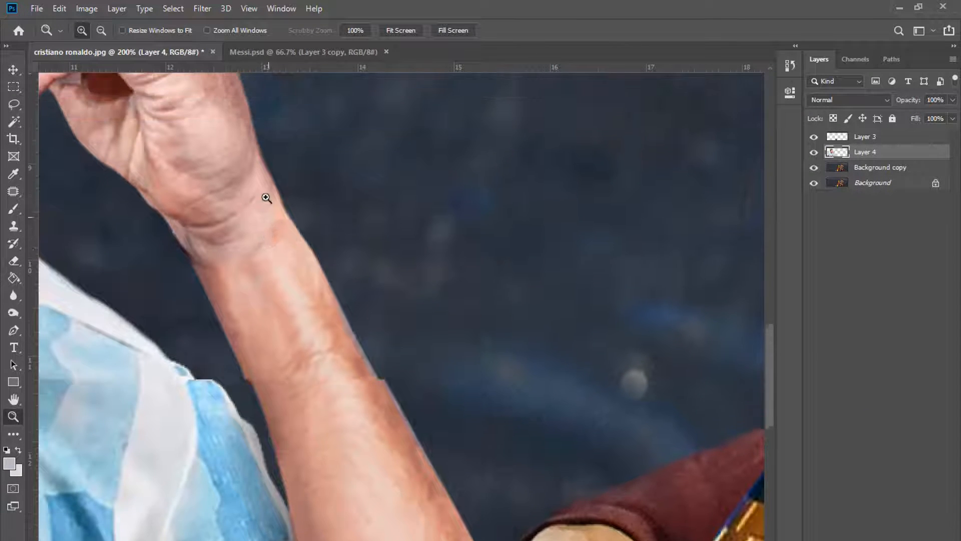
right_click(14, 209)
left_click(44, 245)
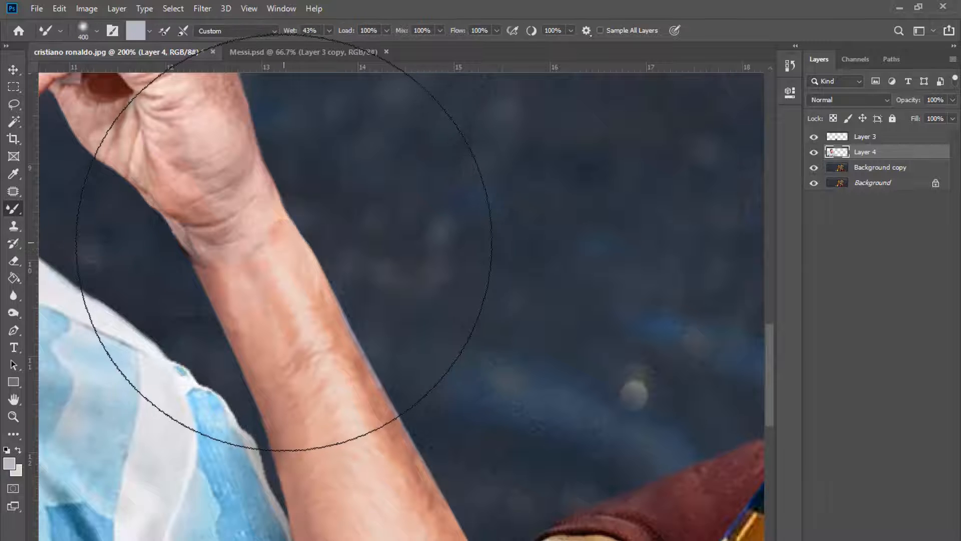
key("bracketleft")
key("bracketleft")
key("bracketleft")
key("bracketleft")
key("bracketleft")
key("bracketleft")
key("bracketleft")
key("bracketleft")
key("bracketleft")
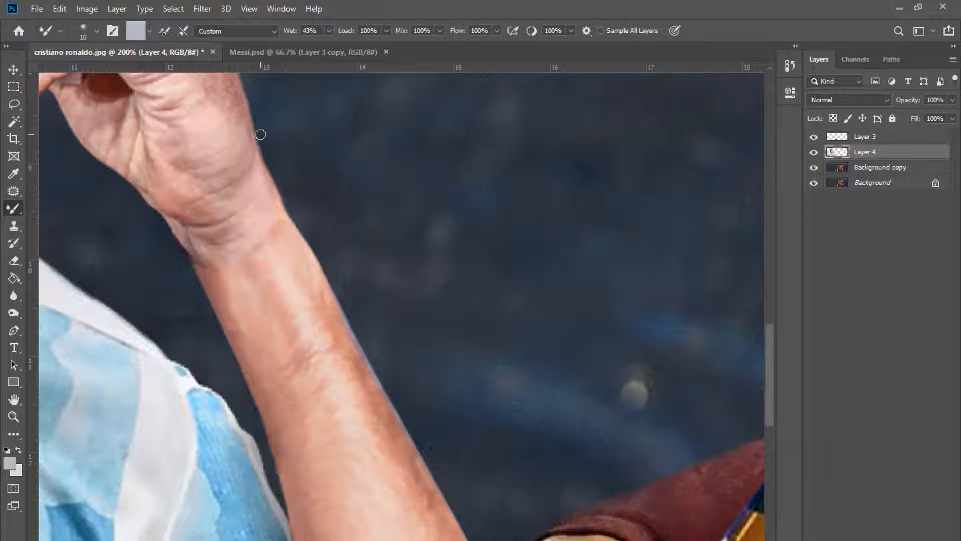
- Continue blending the wrist with the Mixer Brush at 85% wet, undo the last stroke, and compare with Layer 4 hidden
left_click(814, 153)
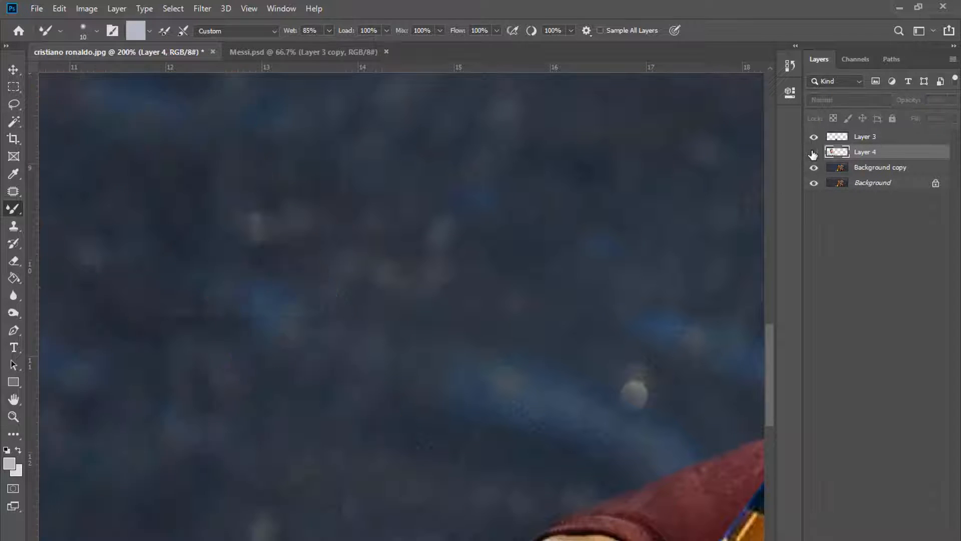
left_click(814, 152)
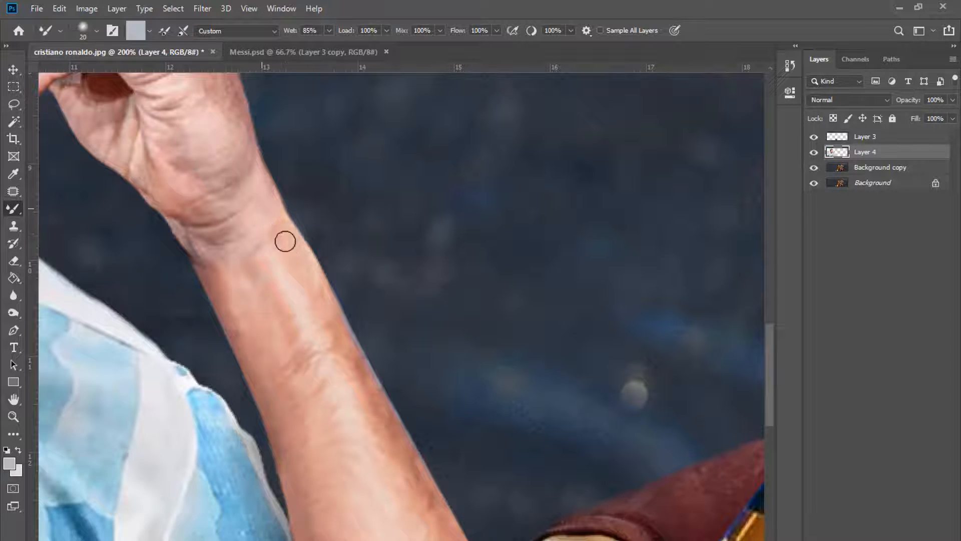
key("ctrl+z")
left_click(814, 153)
left_click(814, 153)
key("ctrl+minus")
key("ctrl+minus")
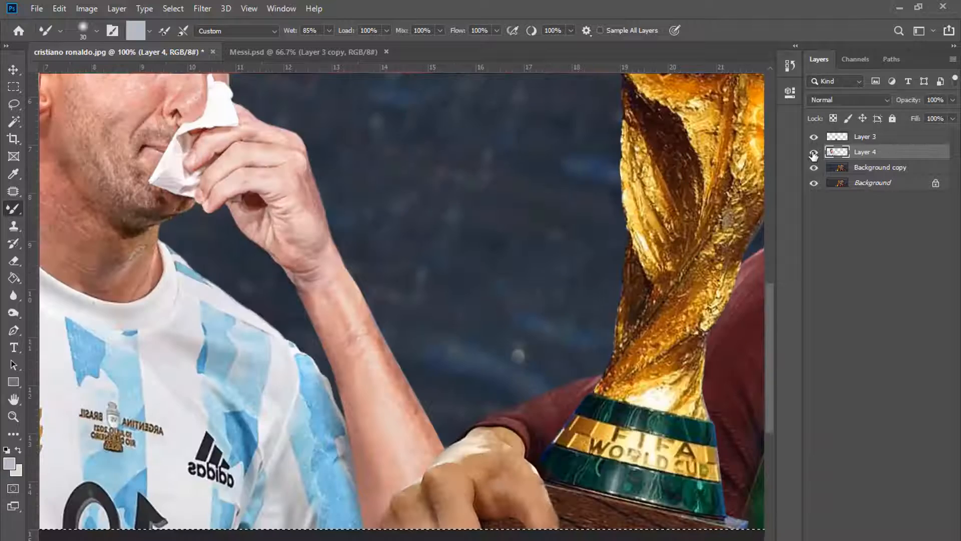
key("ctrl+minus")
- Clear the selection and check the full composite with Layer 4 hidden and shown
left_click(15, 87)
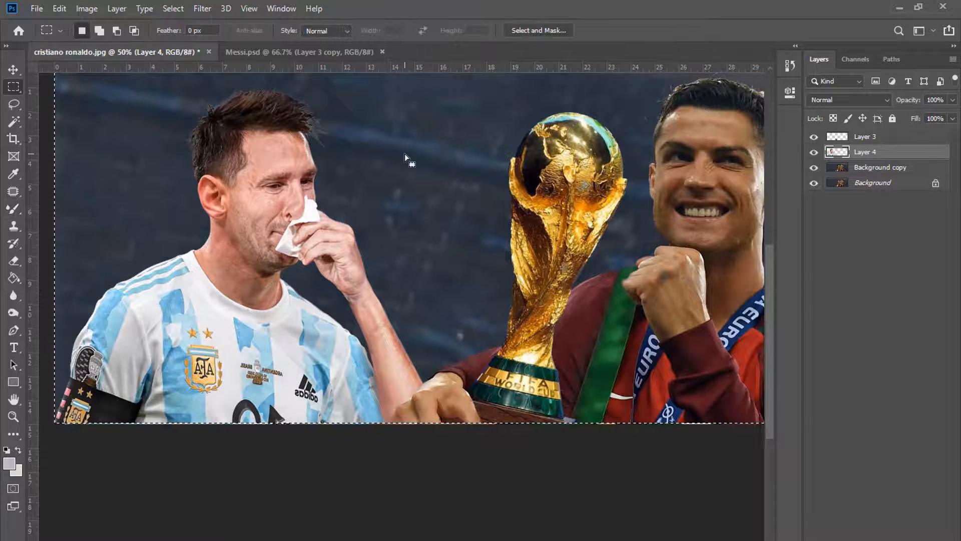
left_click(409, 159)
key("ctrl+plus")
key("ctrl+minus")
left_click(814, 153)
left_click(814, 153)
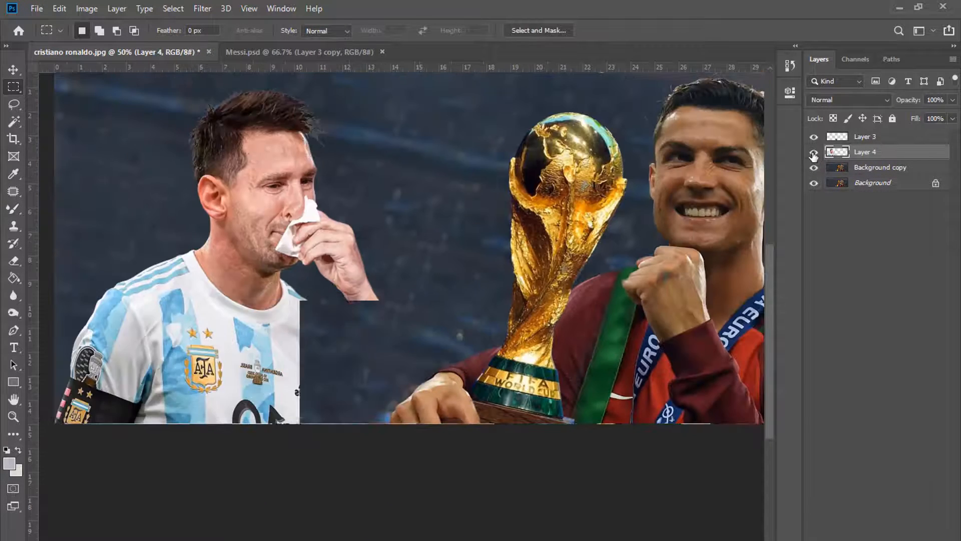
- Load Messi's outline from Layer 4 as a selection and add a new layer above it for brush painting
left_click(839, 153, "ctrl")
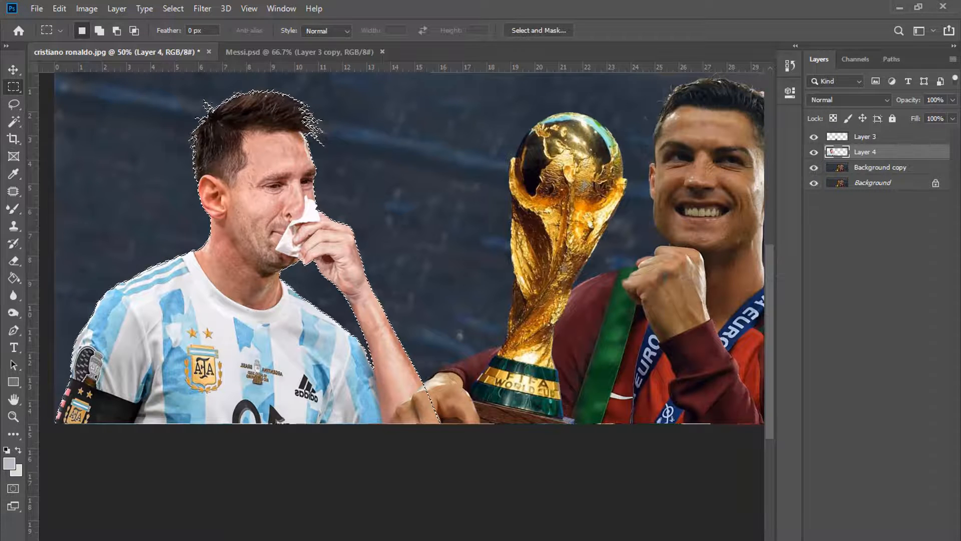
key("ctrl+shift+alt+n")
left_click(13, 209)
left_click(53, 207)
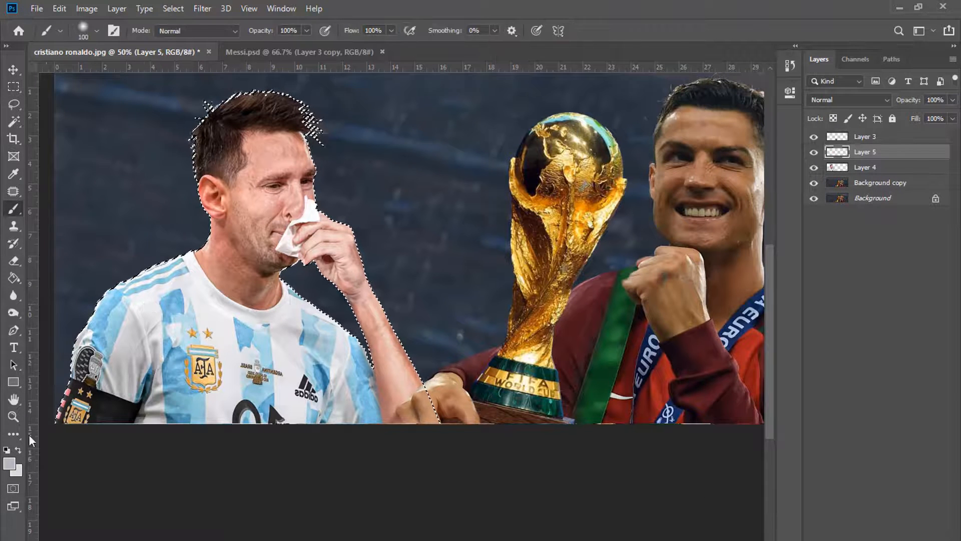
- Paint a black shadow on Messi's forearm along the upper edge of the trophy hand with a 40 px soft brush
left_click(9, 464)
left_click_drag(754, 261, 772, 276)
left_click(904, 100)
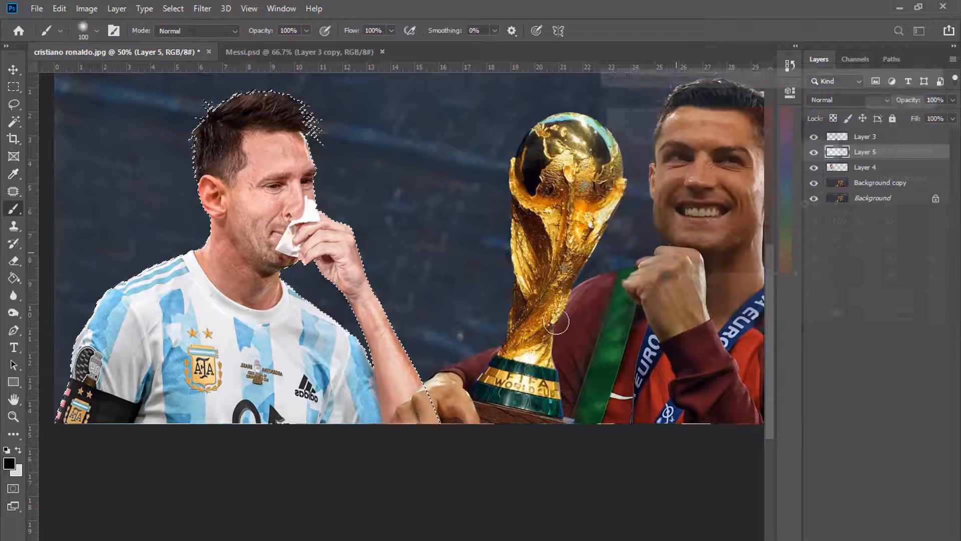
scroll(445, 352, "up", 2)
scroll(448, 401, "down", 2)
scroll(448, 395, "down", 1)
key("bracketleft")
key("bracketleft")
key("bracketleft")
key("bracketleft")
key("bracketleft")
key("bracketleft")
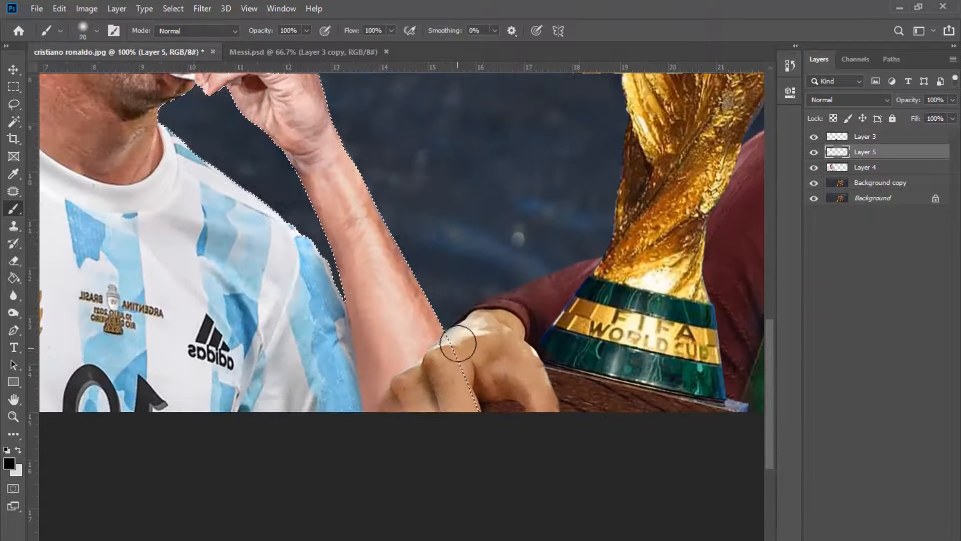
mouse_move(443, 328)
left_mouse_down()
mouse_move(426, 365)
mouse_move(407, 367)
mouse_move(384, 395)
mouse_move(392, 450)
mouse_move(381, 401)
mouse_move(395, 368)
left_mouse_up()
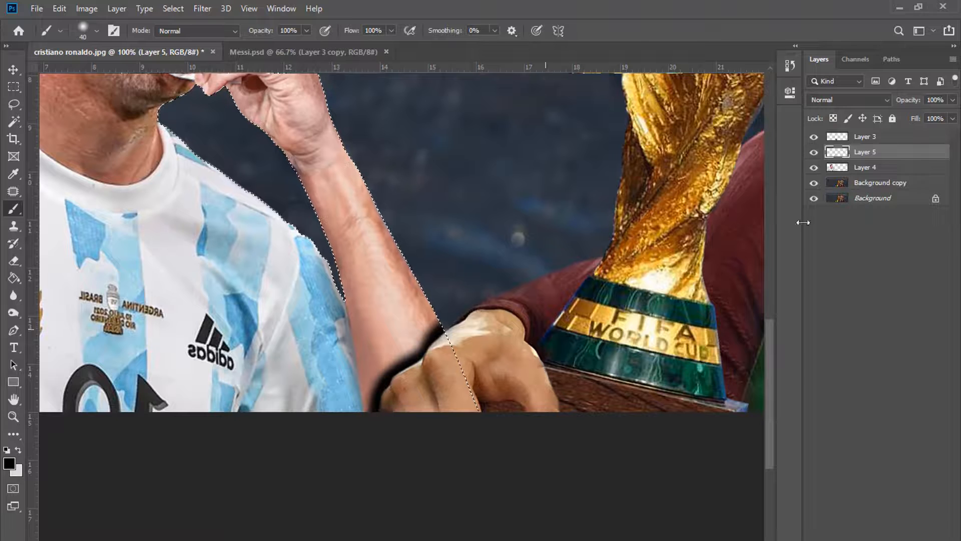
- Lower the hand shadow layer's opacity to 33% and trim the shadow's outer edge on the forearm with a 40 px eraser
left_click(953, 99)
left_click_drag(953, 114, 910, 112)
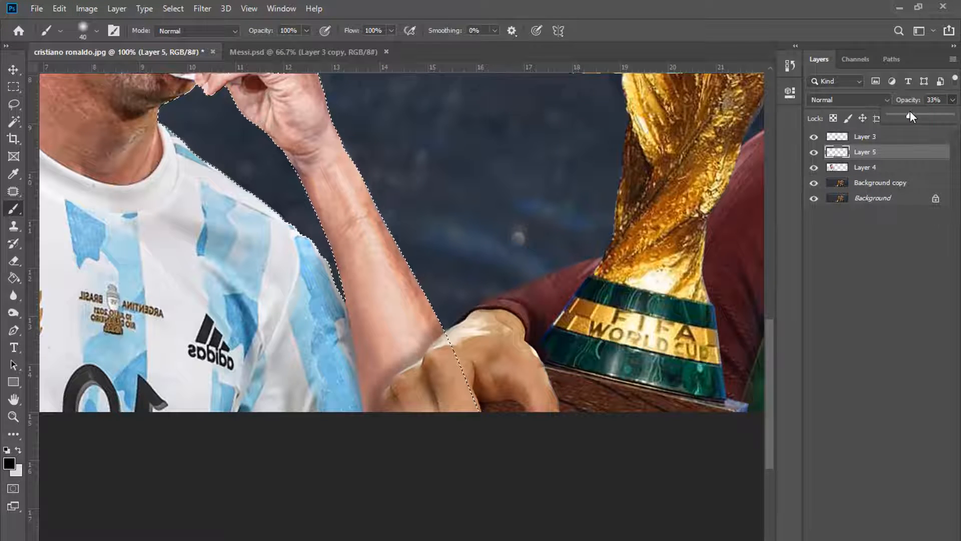
key("e")
key("ctrl+plus")
key("bracketleft")
mouse_move(470, 334)
left_mouse_down()
mouse_move(436, 352)
mouse_move(423, 377)
mouse_move(439, 340)
mouse_move(479, 328)
left_mouse_up()
scroll(388, 342, "down", 3)
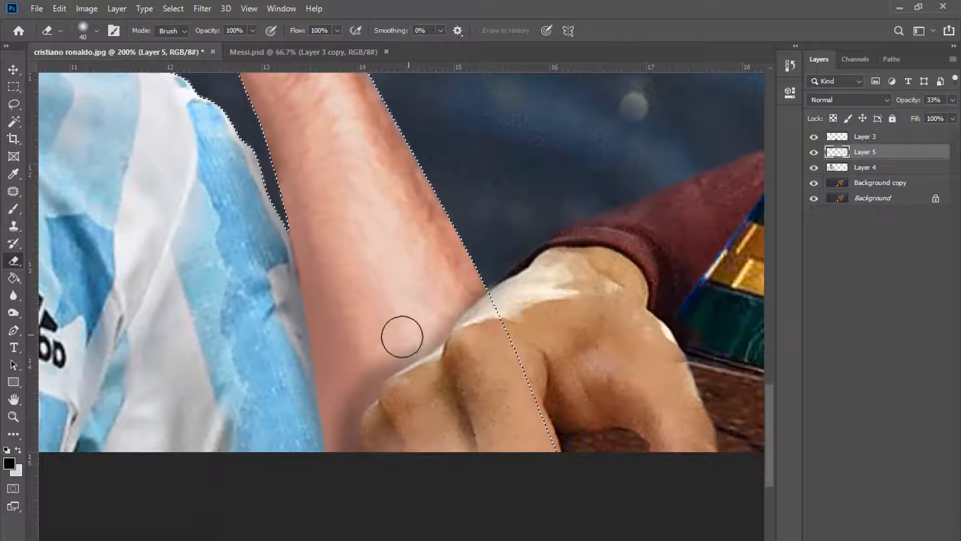
mouse_move(404, 335)
left_mouse_down()
mouse_move(353, 380)
mouse_move(331, 435)
left_mouse_up()
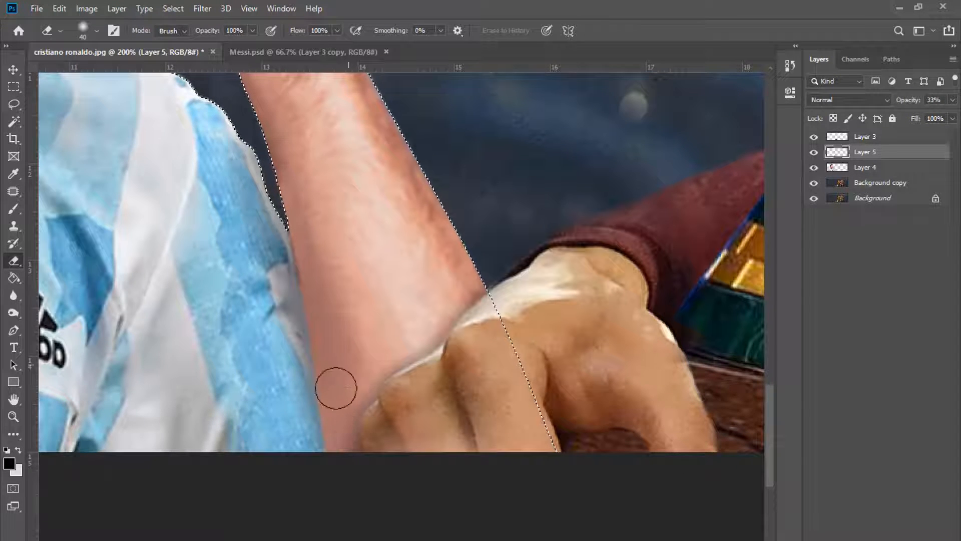
key("ctrl+minus")
key("ctrl+minus")
key("ctrl+minus")
key("ctrl+minus")
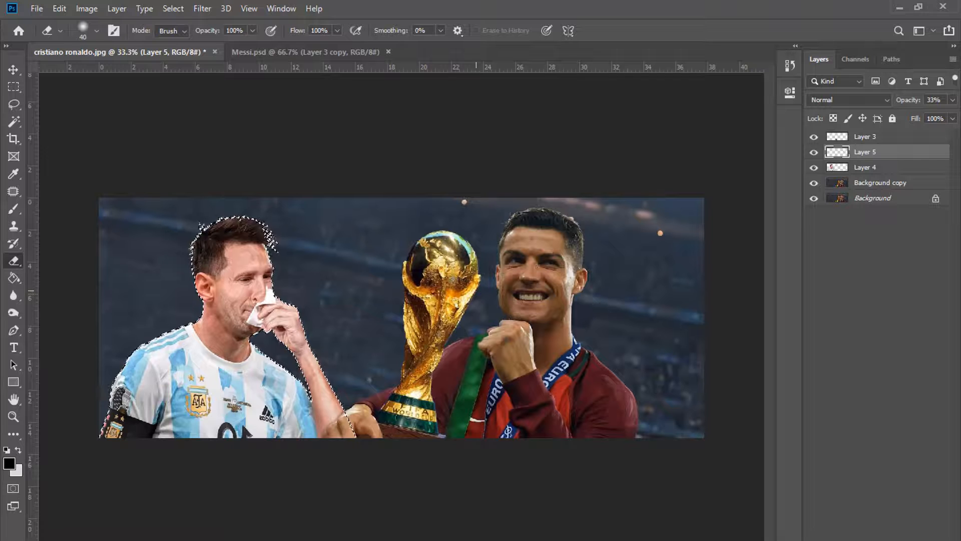
- Clear the selection, reload Messi's outline from Layer 4, and change the foreground colour to a very dark brown matching his hair
left_click(14, 87)
left_click(189, 111)
left_click(14, 417)
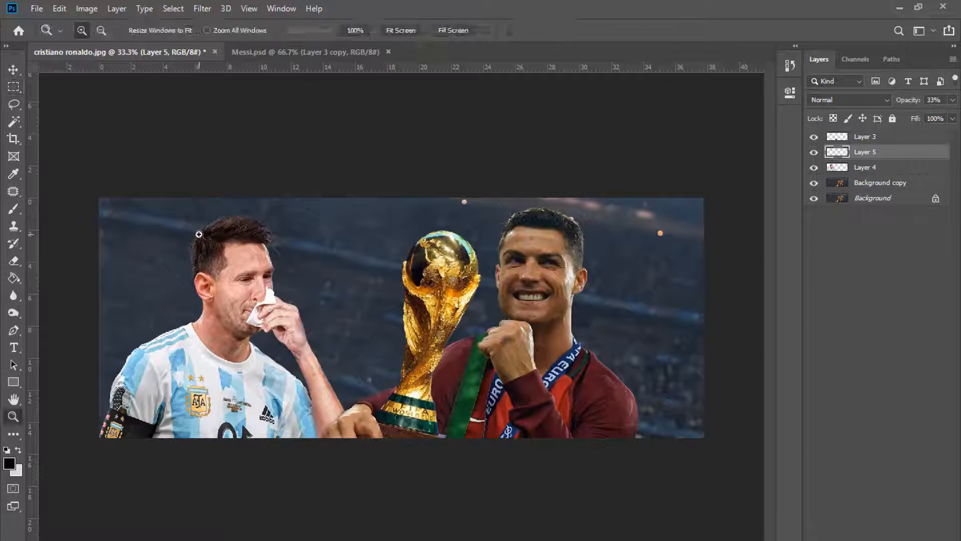
left_click(199, 233)
left_click(200, 232)
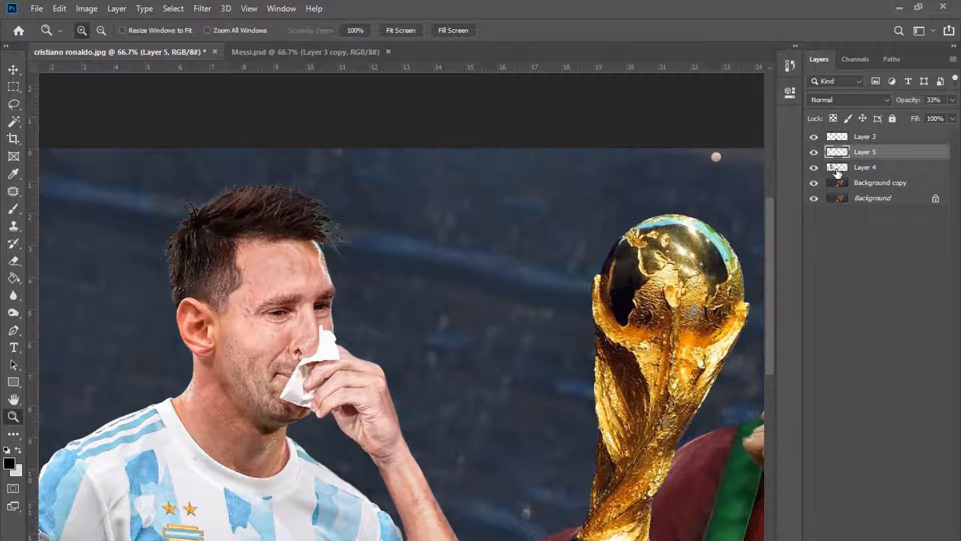
left_click(838, 168, "ctrl")
left_click(9, 463)
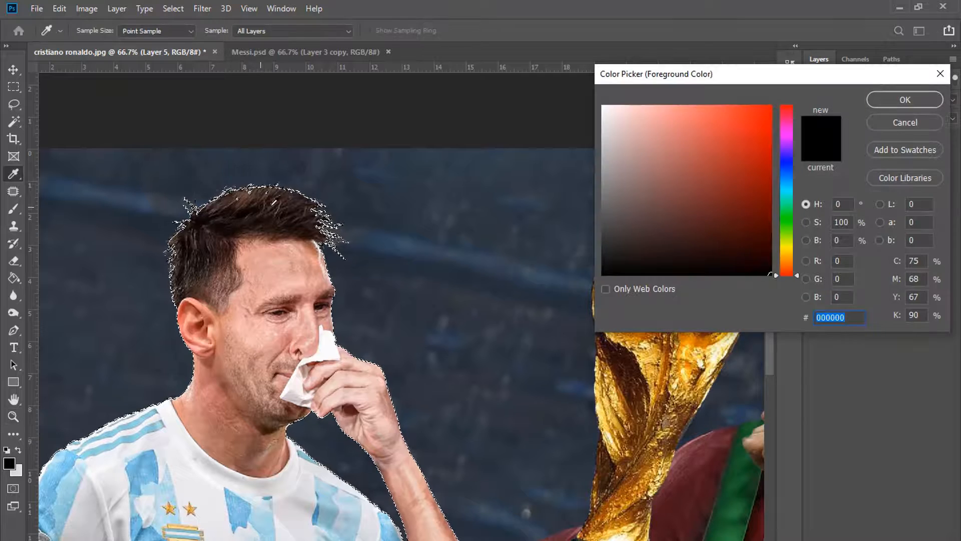
left_click(661, 247)
left_click(905, 99)
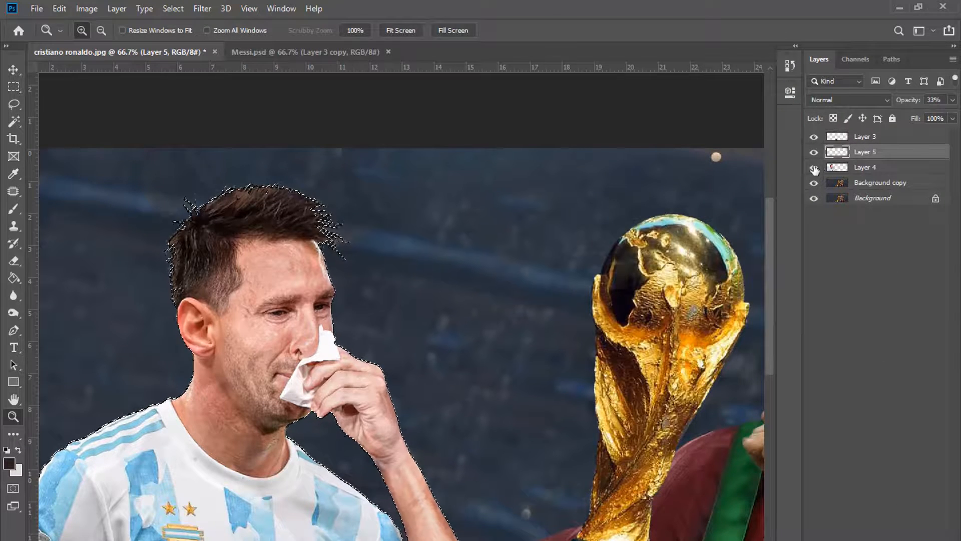
- Add a new empty layer directly above Layer 4 for painting over Messi's hair
key("ctrl+minus")
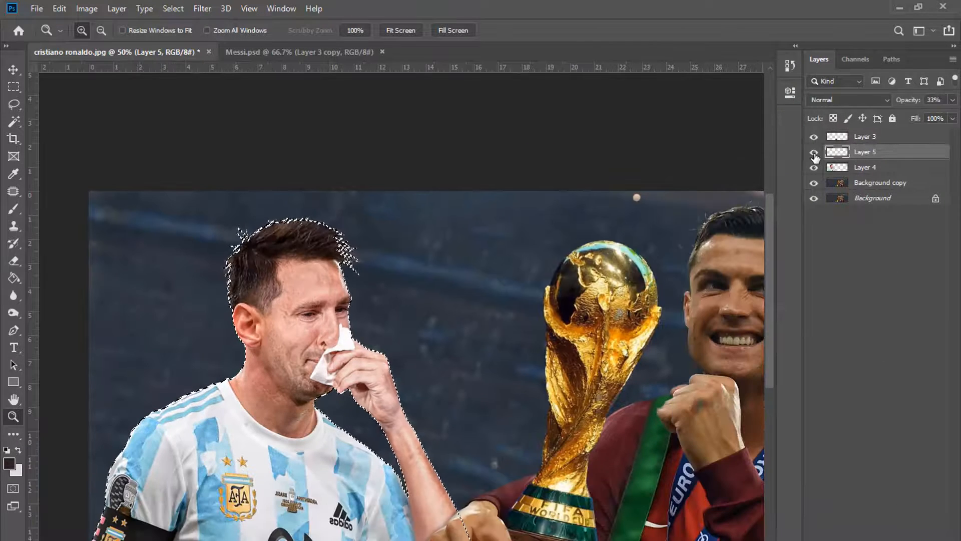
left_click(862, 168)
left_click(921, 540)
key("ctrl+plus")
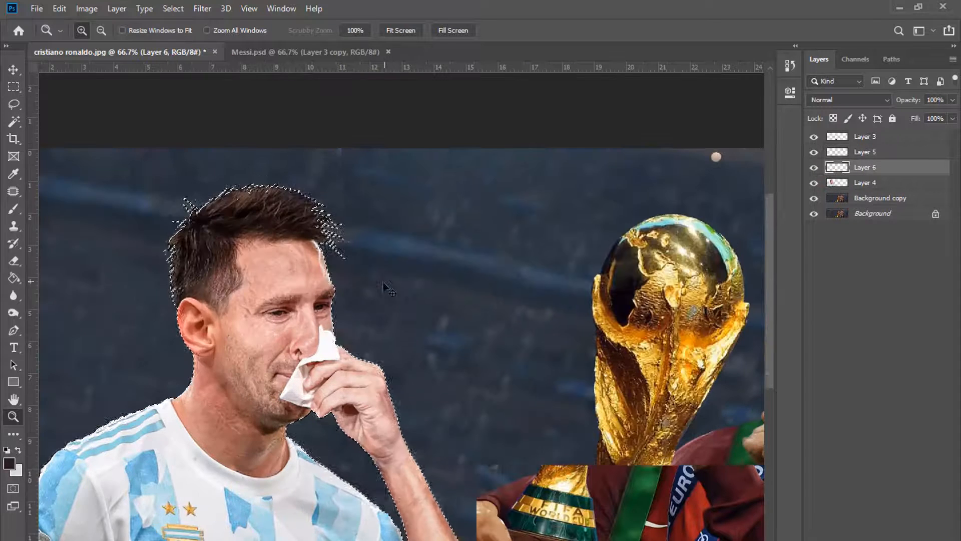
- Paint dark brown along the outer edges of Messi's hair inside the selection with a soft brush of about 60–70 px
key("b")
key("ctrl+plus")
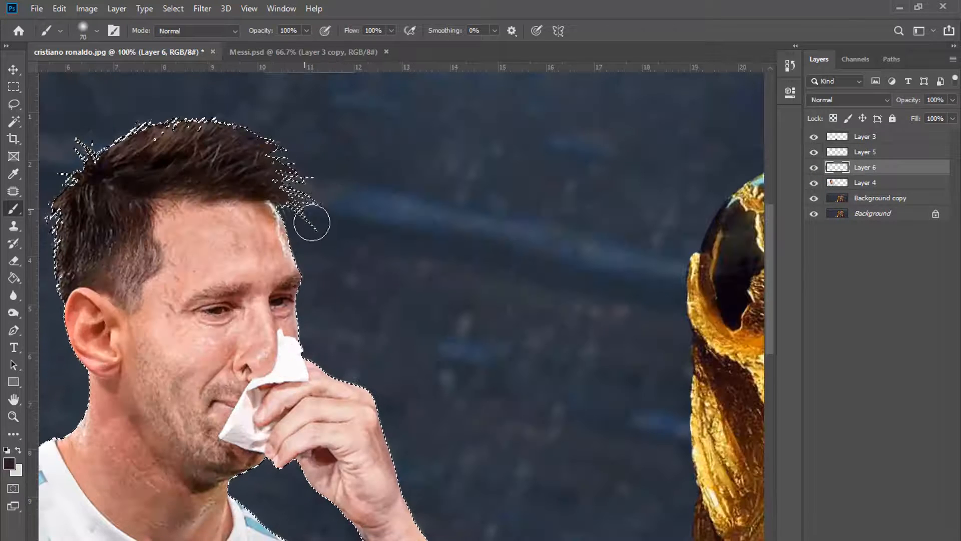
key("bracketleft")
key("ctrl+minus")
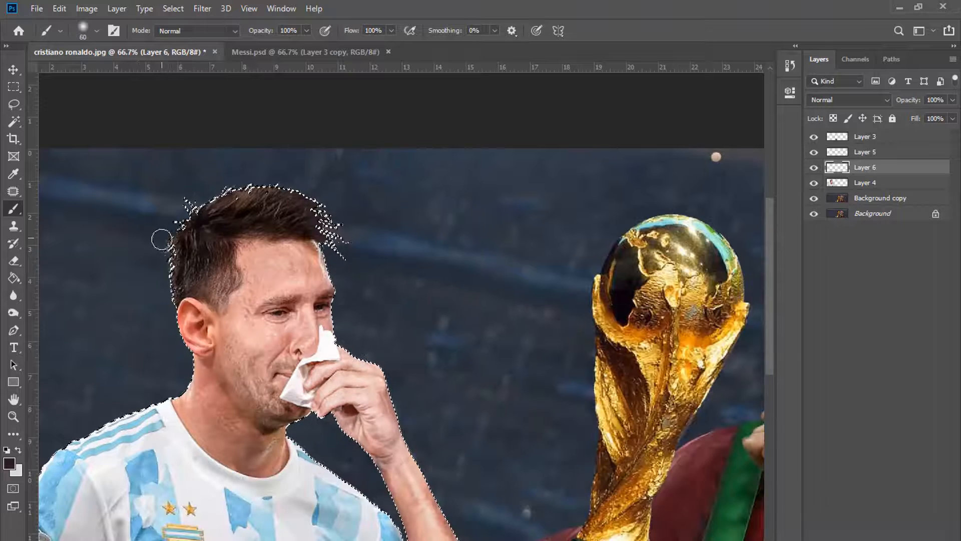
left_click_drag(161, 239, 166, 300)
mouse_move(189, 201)
left_mouse_down()
mouse_move(245, 183)
mouse_move(343, 214)
left_mouse_up()
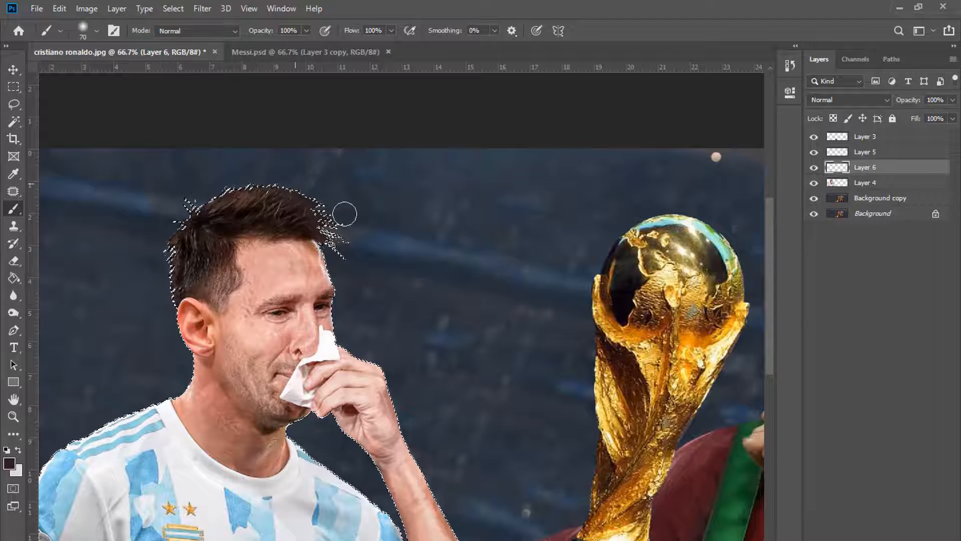
- Clear the selection, lower the hair paint layer's opacity to 49%, and check the effect by toggling its visibility
left_click(14, 87)
left_click(185, 123)
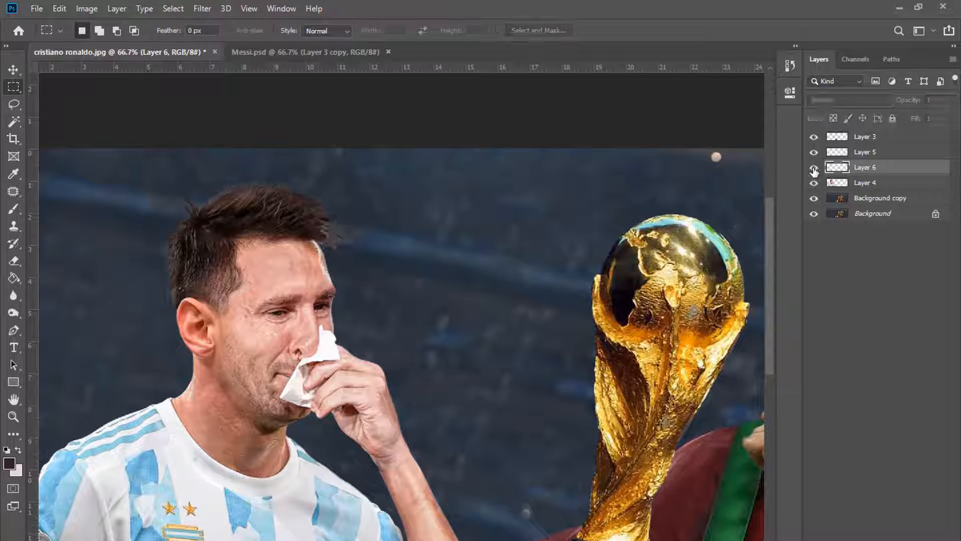
left_click(952, 100)
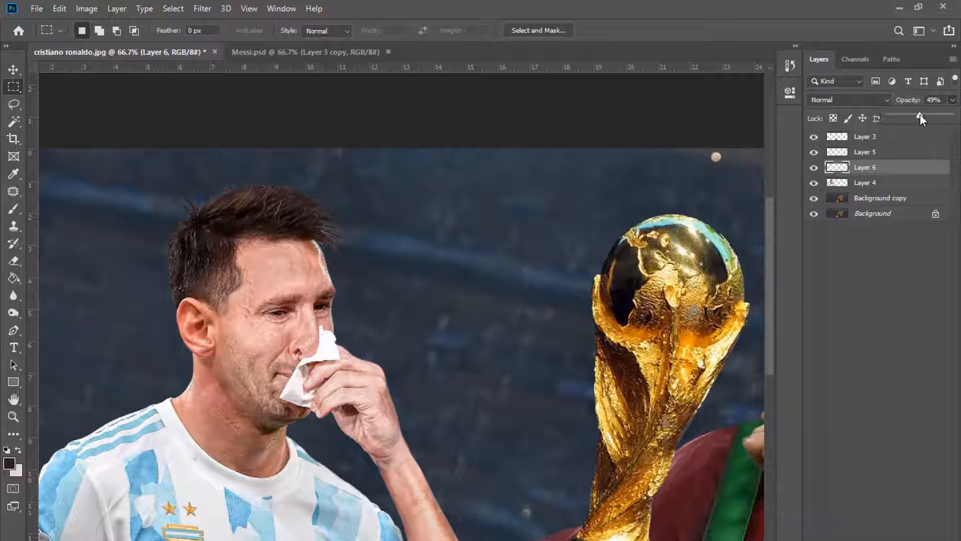
left_click(814, 170)
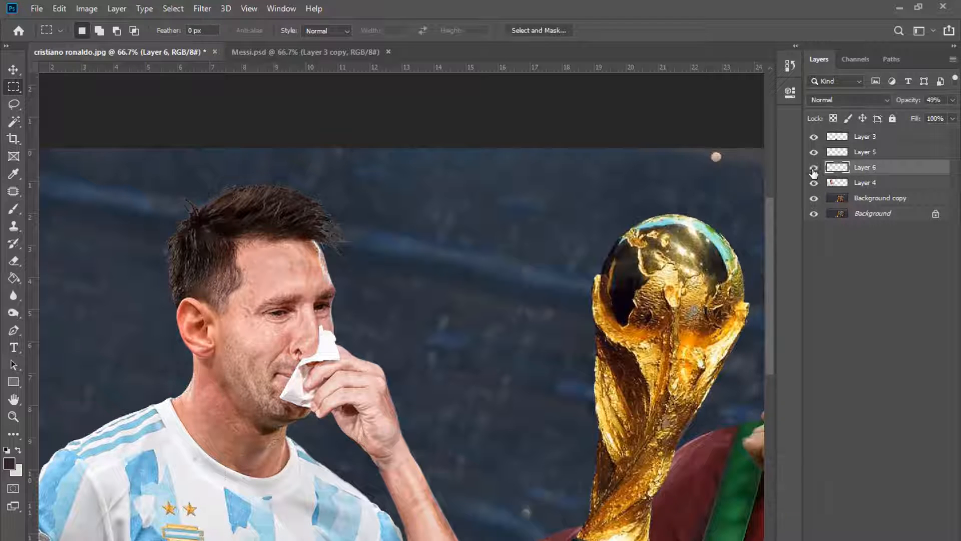
right_click(870, 182)
left_click(725, 402)
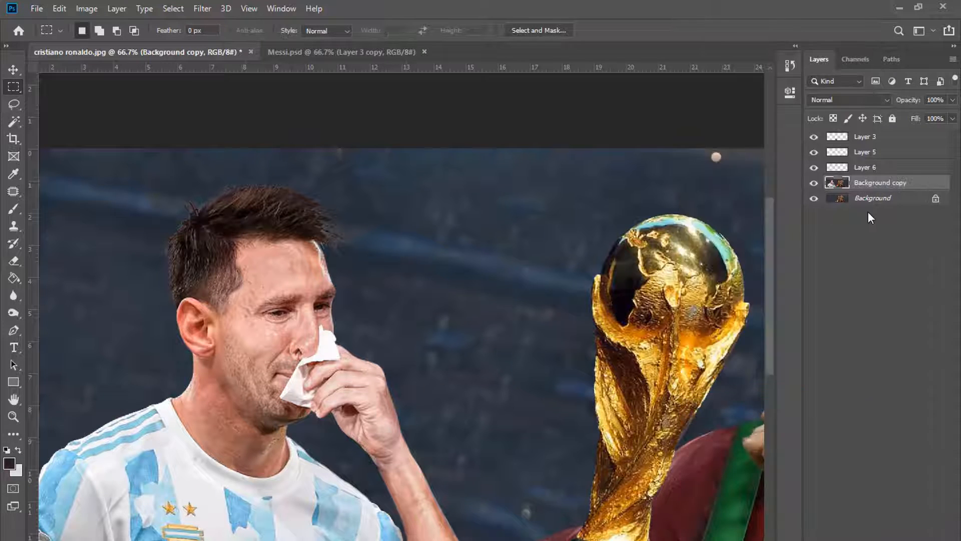
key("ctrl+z")
- Merge Layer 6 with Layer 4 into one Messi layer and clear the selection loaded from its outline
left_click(867, 168, "ctrl")
right_click(869, 167)
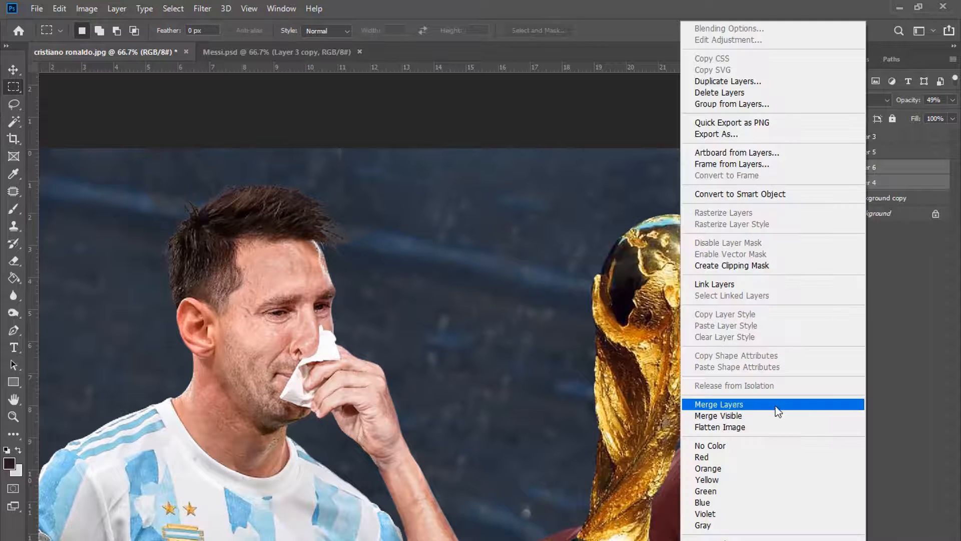
left_click(777, 404)
left_click(837, 167, "ctrl")
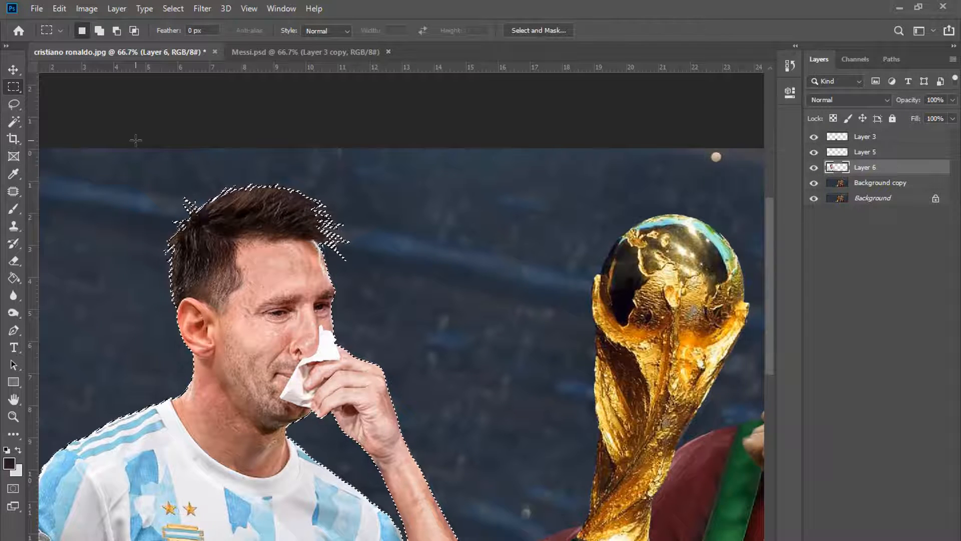
key("ctrl+d")
key("ctrl+minus")
key("ctrl+minus")
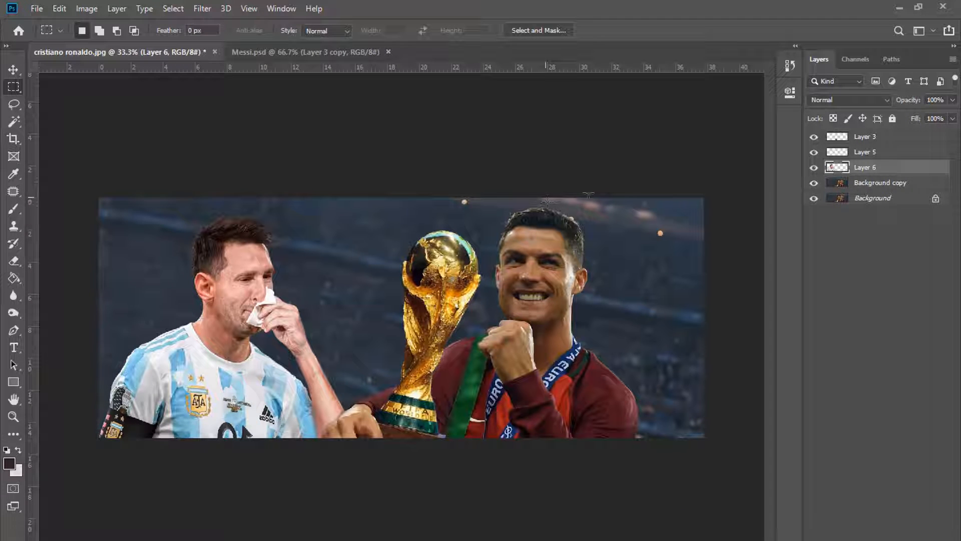
left_click(87, 11)
mouse_move(201, 43)
left_click(271, 44)
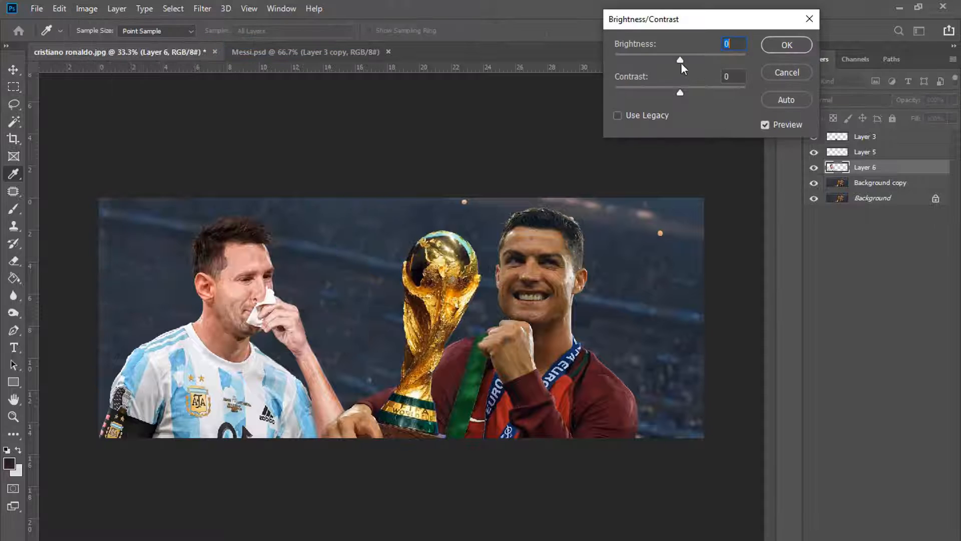
left_click_drag(681, 62, 675, 58)
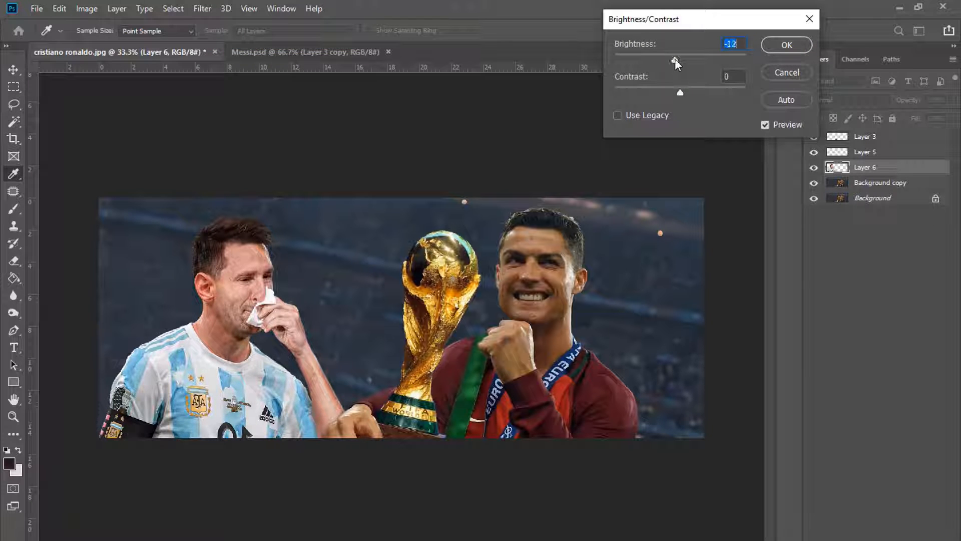
left_click(777, 71)
key("m")
- Reduce the contrast of the merged Messi layer slightly with a Brightness/Contrast adjustment
left_click(82, 10)
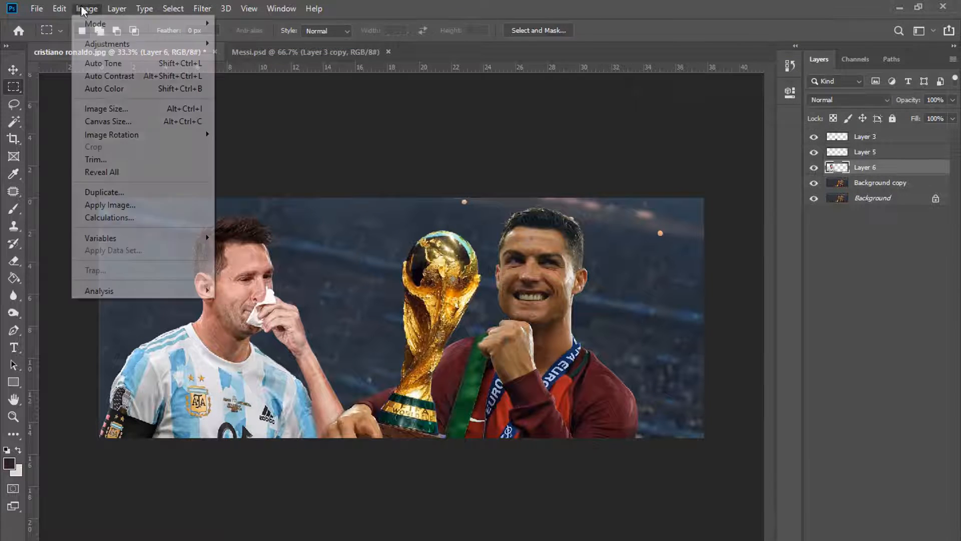
mouse_move(108, 43)
left_click(271, 43)
left_click_drag(678, 94, 673, 95)
left_click(787, 44)
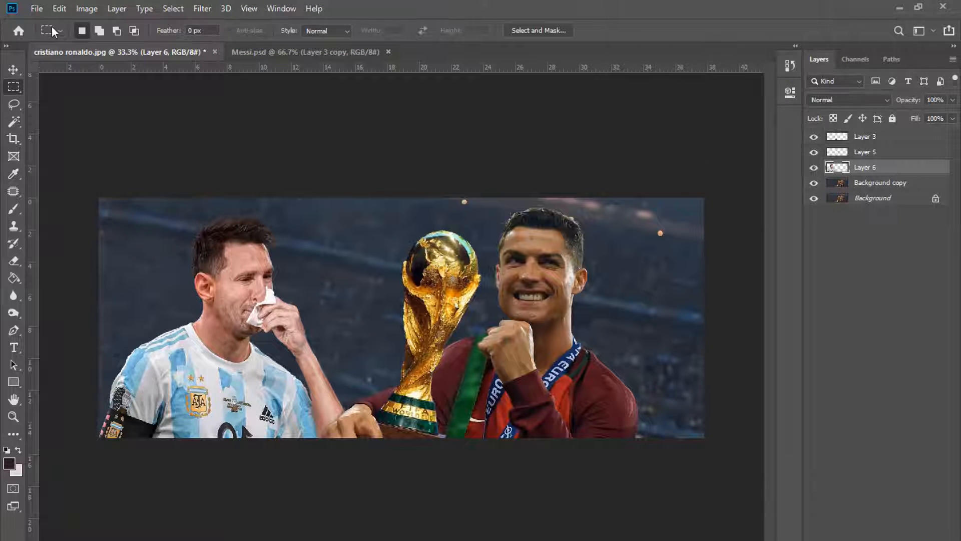
- Shift the midtones of the Messi layer slightly toward yellow with Color Balance
left_click(87, 8)
mouse_move(107, 43)
left_click(270, 137)
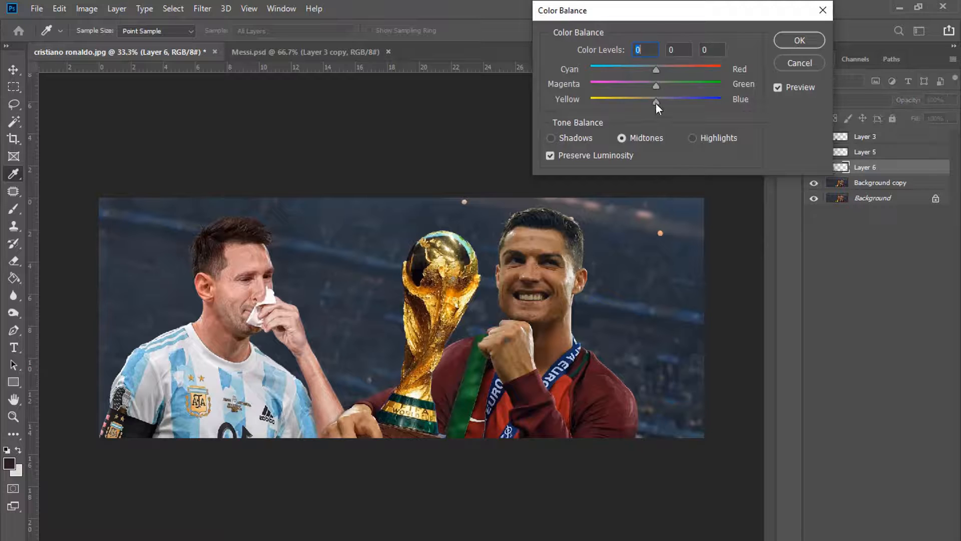
left_click_drag(656, 103, 649, 100)
left_click(793, 40)
- Apply Hue/Saturation to the Messi layer, raising hue and saturation slightly and lowering lightness to -7
left_click(87, 8)
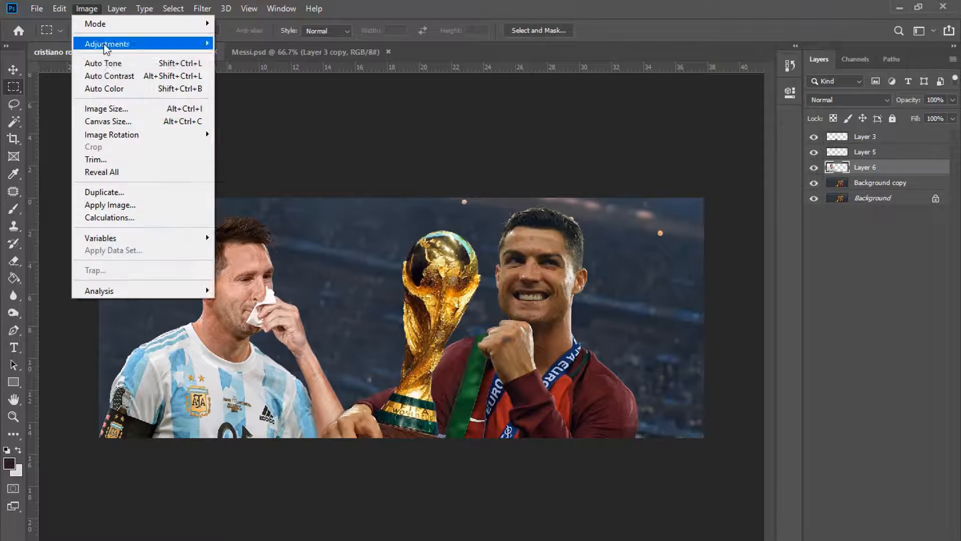
mouse_move(107, 43)
left_click(252, 120)
left_click_drag(698, 104, 702, 105)
left_click_drag(698, 171, 695, 169)
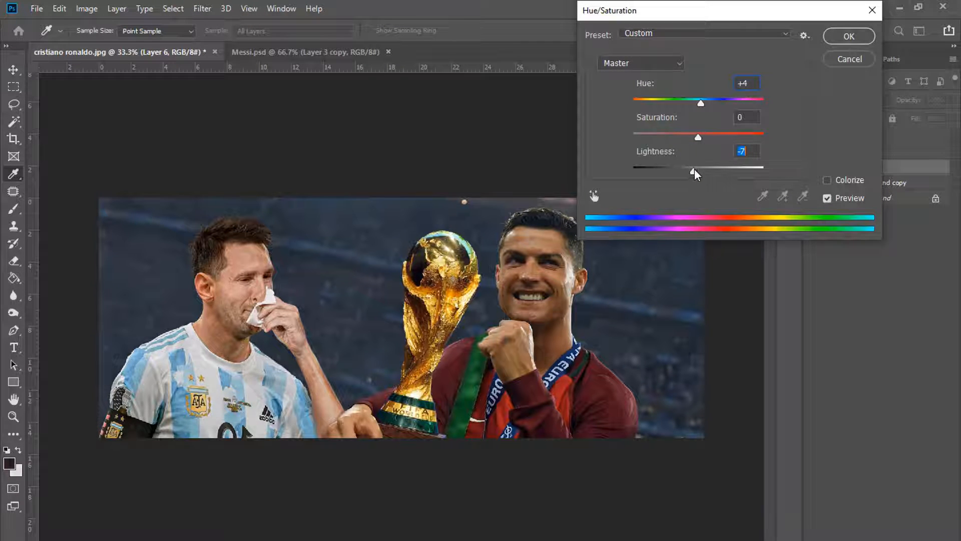
left_click(701, 103)
left_click_drag(701, 103, 704, 104)
left_click_drag(698, 138, 701, 133)
left_click(841, 37)
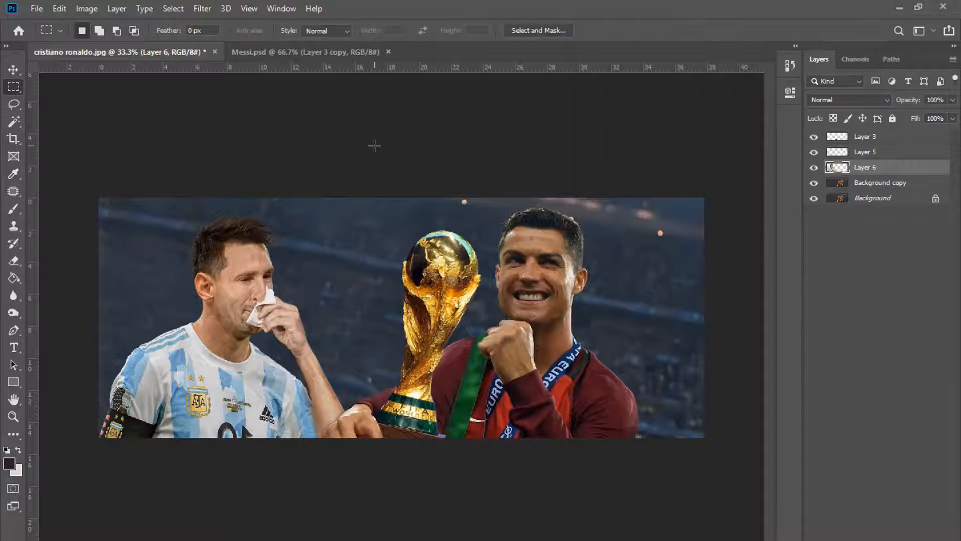
- Apply Hue/Saturation to the Background copy layer with the hue set to -5
left_click(862, 185)
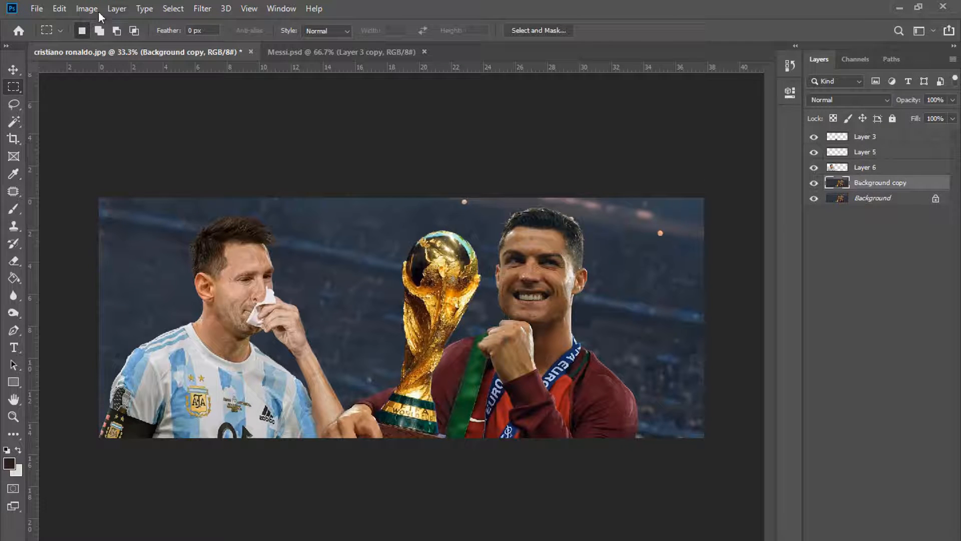
left_click(95, 11)
mouse_move(98, 41)
left_click(255, 114)
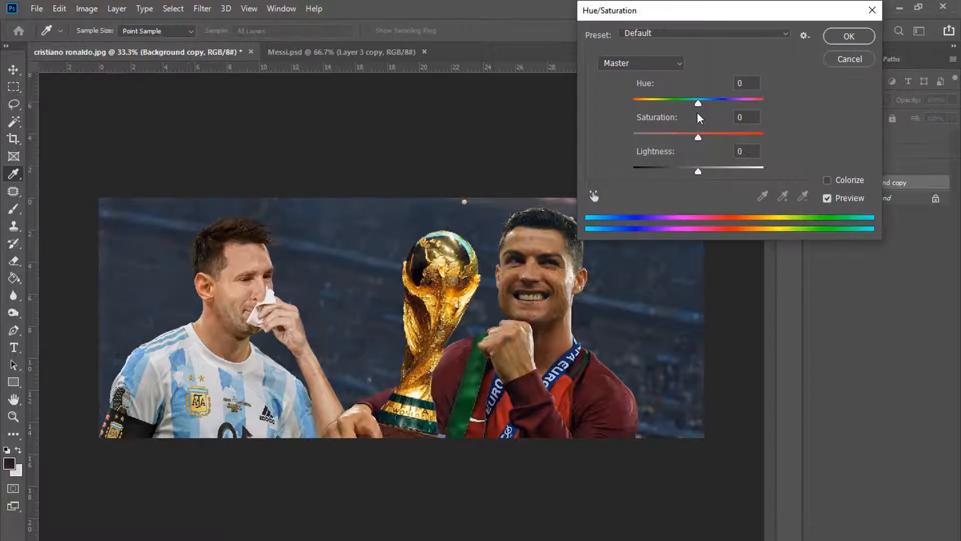
left_click_drag(695, 104, 695, 103)
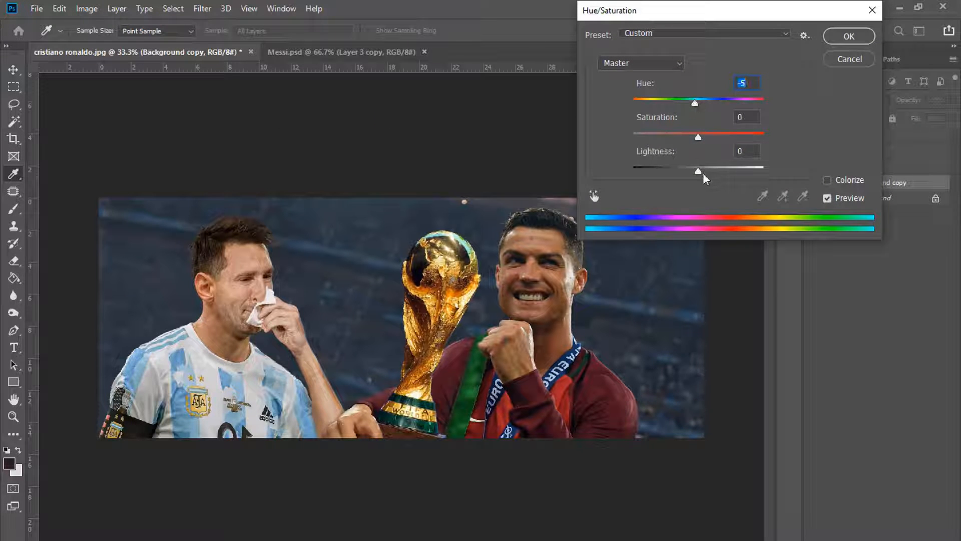
left_click(839, 39)
- Set the Background copy's brightness to 14 and compare it with the original by toggling the layer's visibility
left_click(89, 9)
mouse_move(99, 41)
left_click(262, 43)
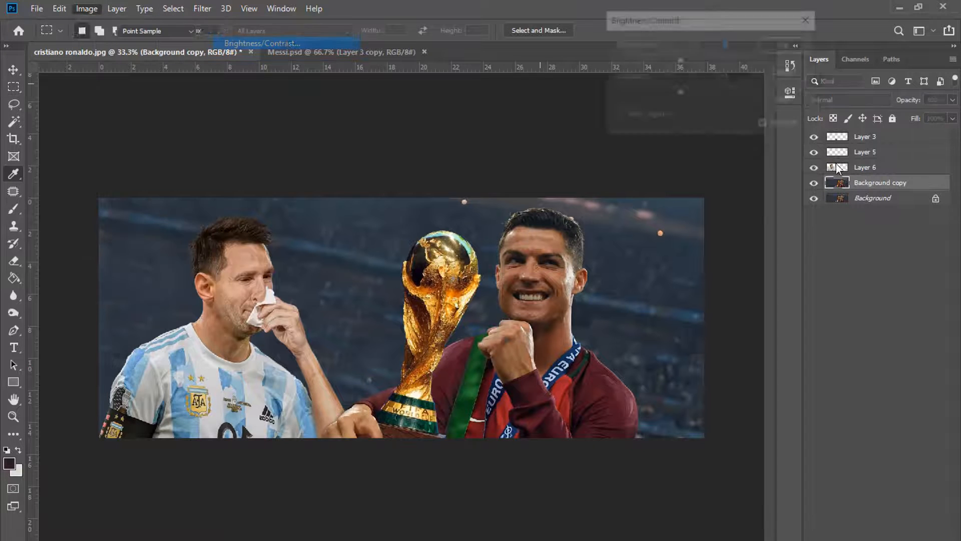
left_click_drag(680, 59, 686, 60)
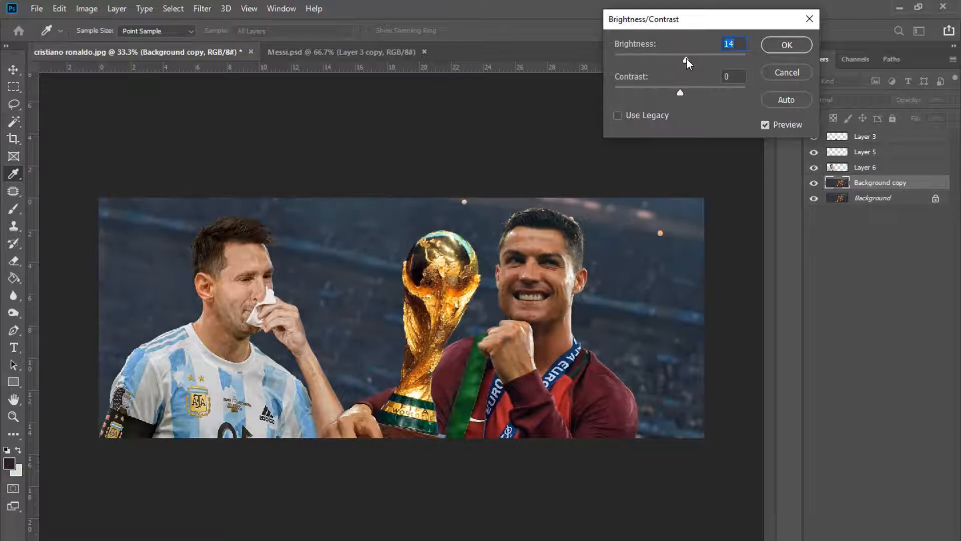
left_click(787, 45)
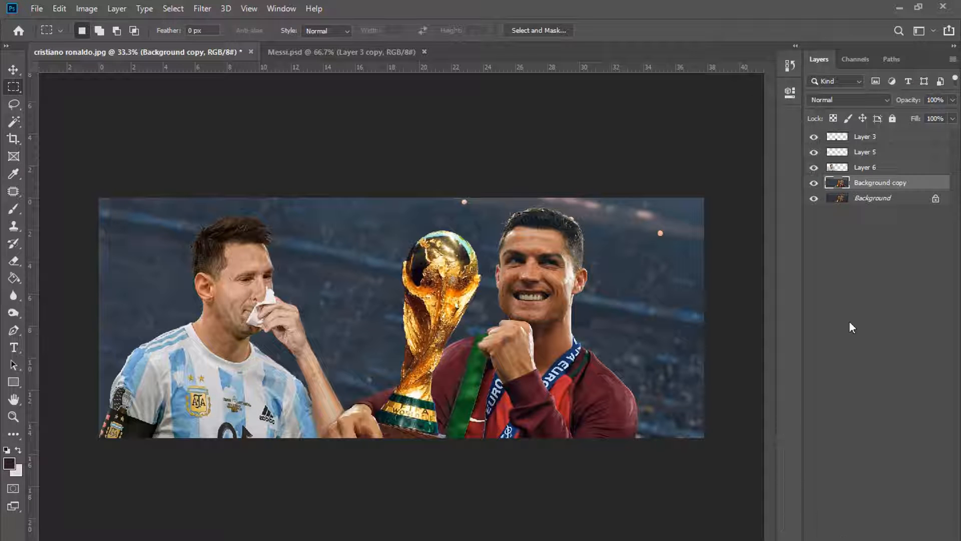
left_click(814, 184)
left_click(814, 183)
left_click(814, 184)
left_click(814, 184)
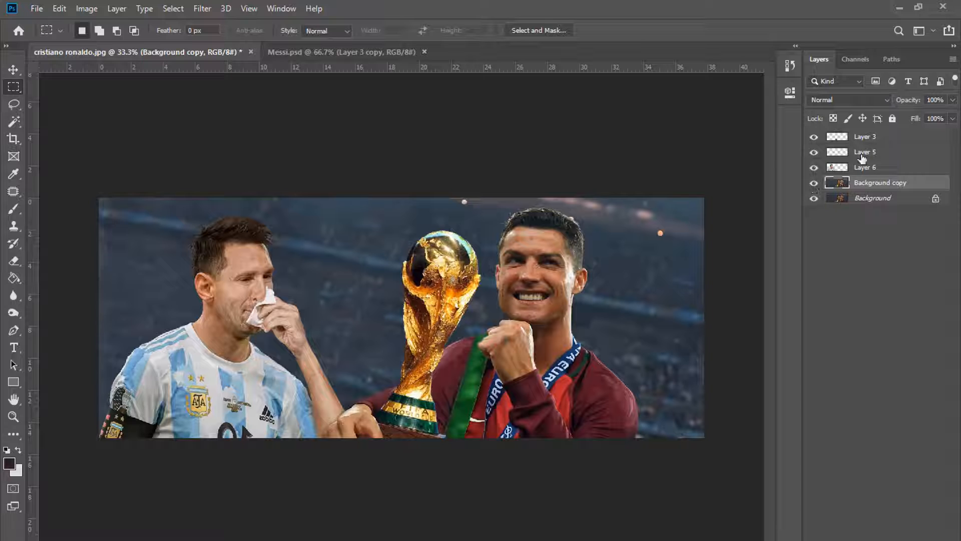
- Merge all layers above the original Background into one, compare it with the original photo, and duplicate the merged layer
left_click(862, 137, "shift")
right_click(864, 143)
left_click(741, 405)
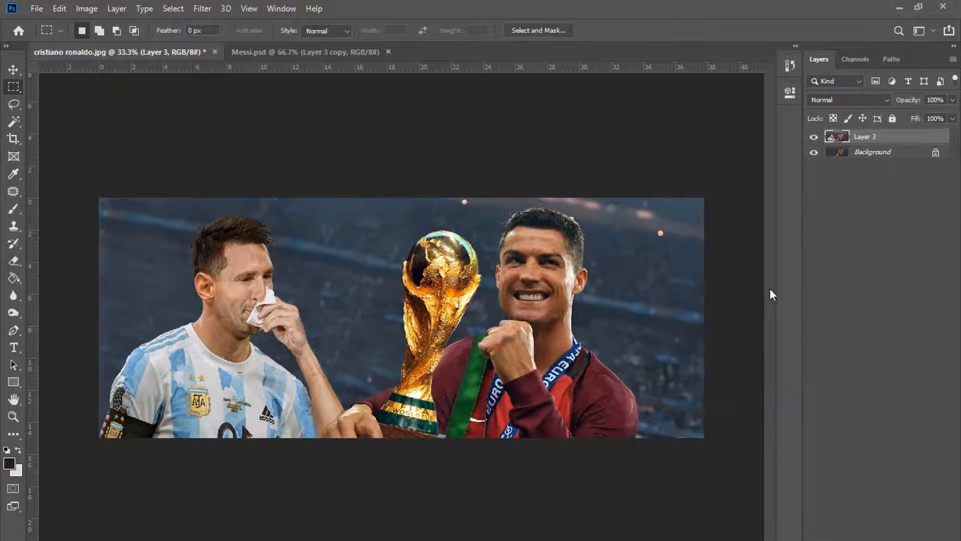
left_click(813, 141)
left_click(813, 143)
key("ctrl+j")
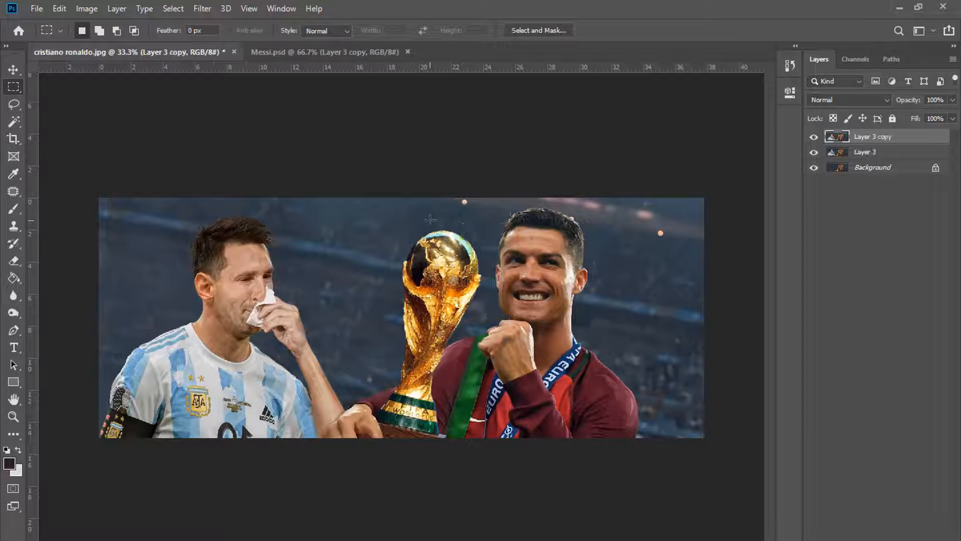
- Darken the Layer 3 copy layer with Curves, setting a midtone point at input 126 and output 112
left_click(86, 9)
mouse_move(107, 43)
left_click(247, 67)
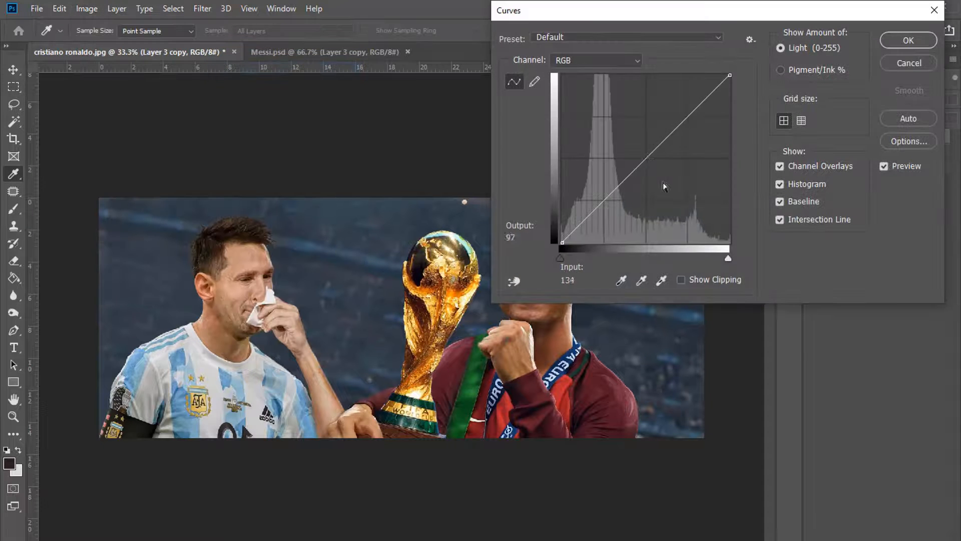
left_click_drag(647, 159, 645, 169)
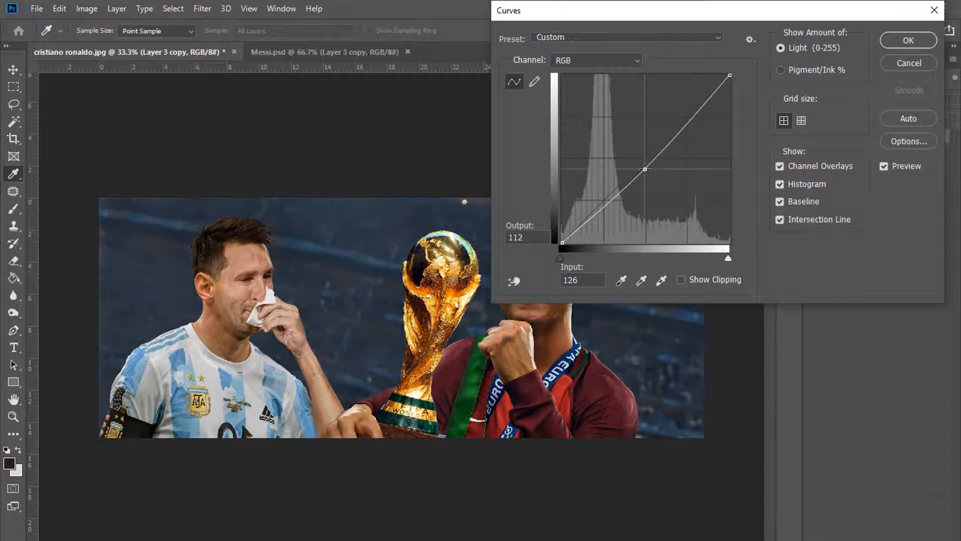
left_click(908, 40)
- Add a layer mask to Layer 3 copy, select the whole canvas and invert the mask to black
left_click(848, 524)
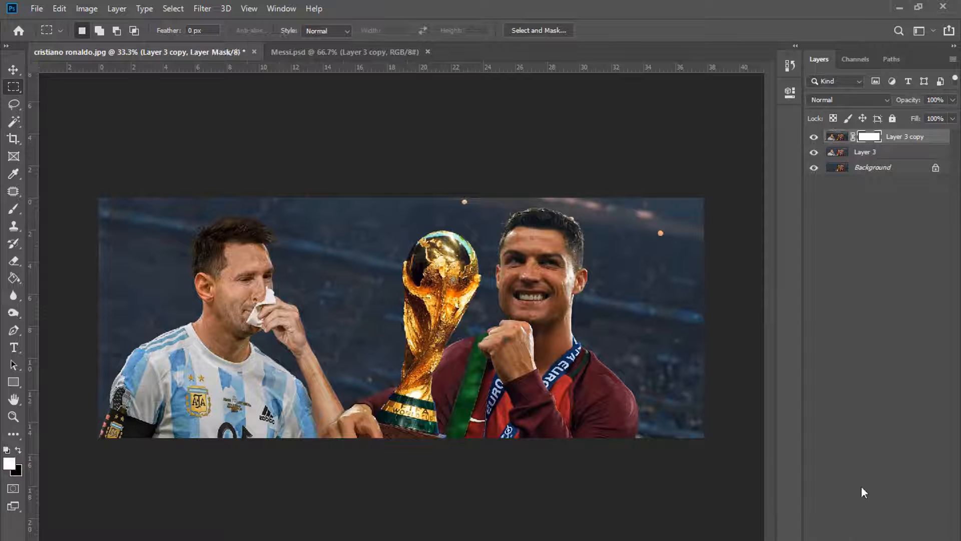
key("ctrl+a")
key("ctrl+i")
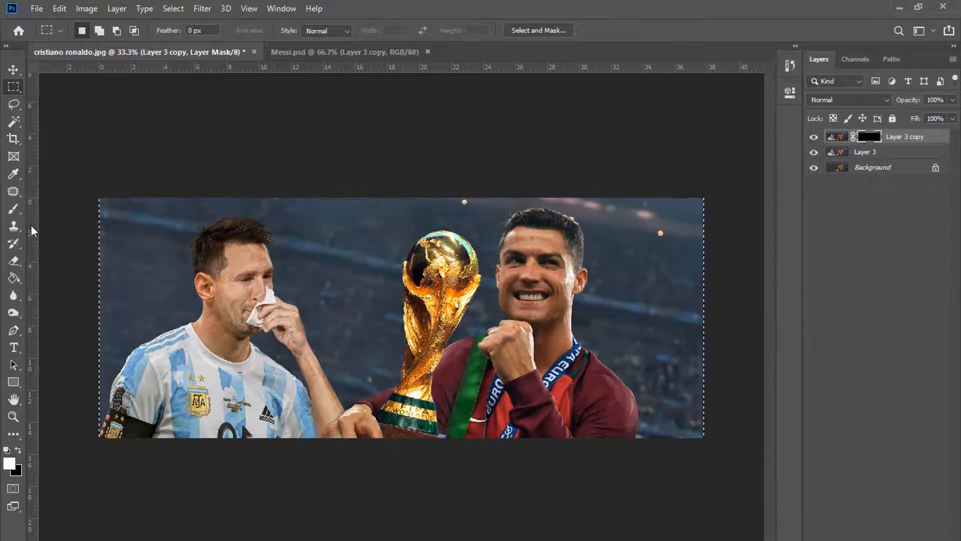
- Paint white on the Layer 3 copy mask over Messi's face and neck with a soft 300 px brush
left_click(14, 208)
key("]")
key("]")
key("]")
key("]")
key("]")
key("]")
key("]")
key("]")
key("]")
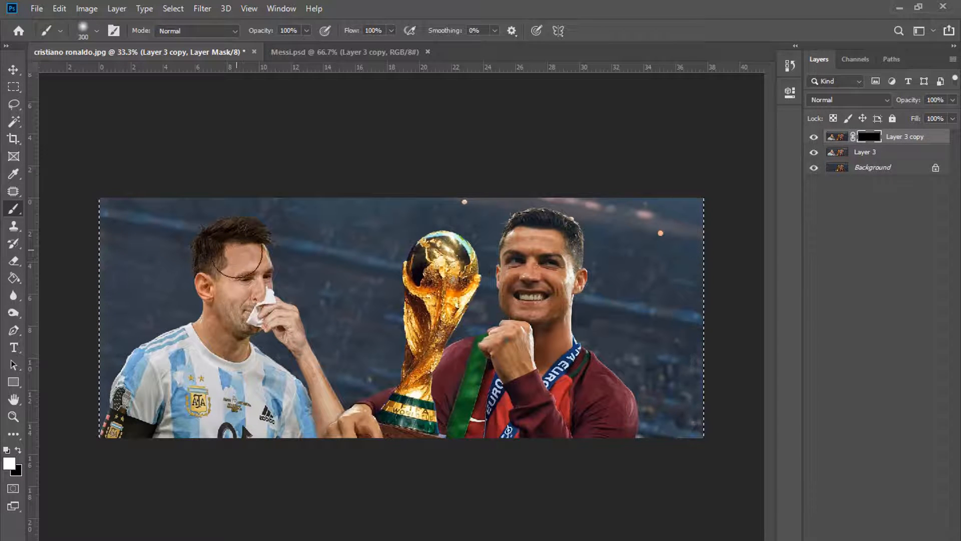
mouse_move(237, 322)
left_mouse_down()
mouse_move(248, 295)
mouse_move(244, 256)
mouse_move(218, 283)
mouse_move(230, 317)
mouse_move(220, 340)
left_mouse_up()
- Reduce the brush to 175 px and paint the mask white over Messi's hand and forearm
key("bracketleft")
key("bracketleft")
key("bracketleft")
key("bracketleft")
key("bracketleft")
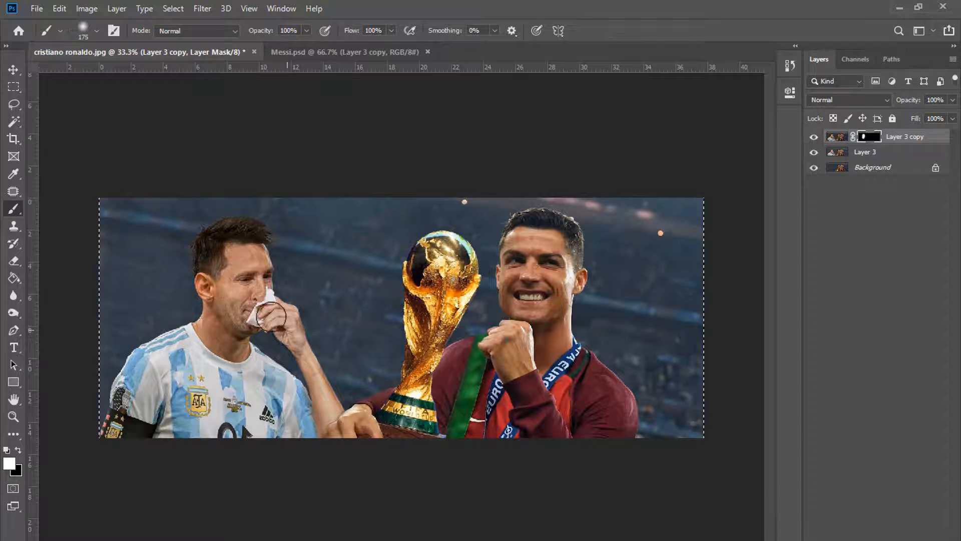
left_click_drag(305, 357, 322, 401)
- Enlarge the brush to 400 px and paint the mask white across Messi's shirt
key("bracketright")
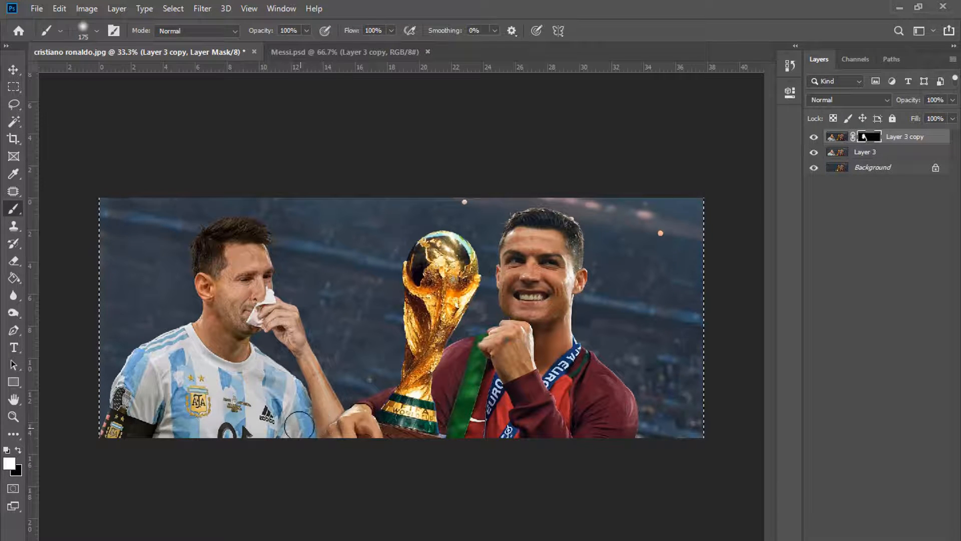
key("bracketright")
key("bracketright")
key("bracketright")
key("bracketright")
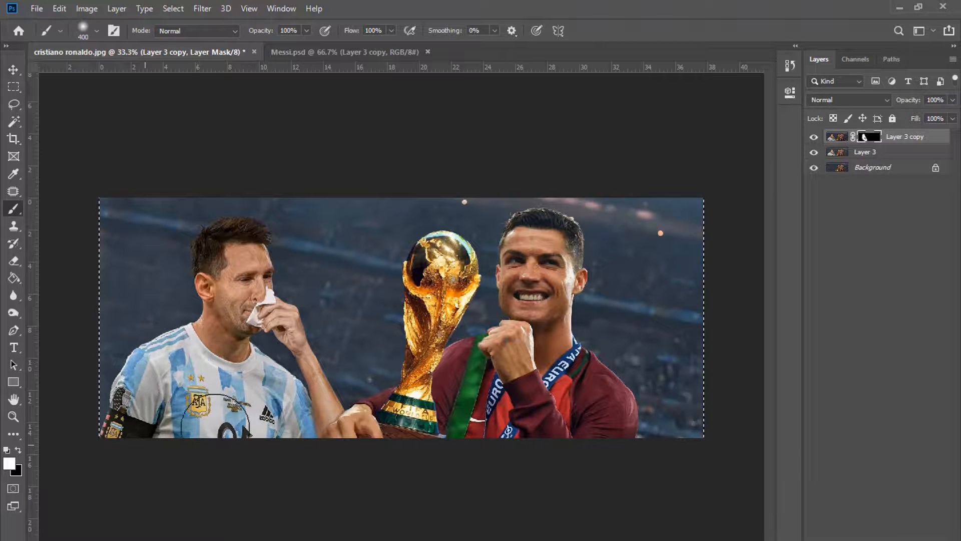
mouse_move(215, 429)
left_mouse_down()
mouse_move(214, 368)
mouse_move(167, 372)
mouse_move(157, 418)
left_mouse_up()
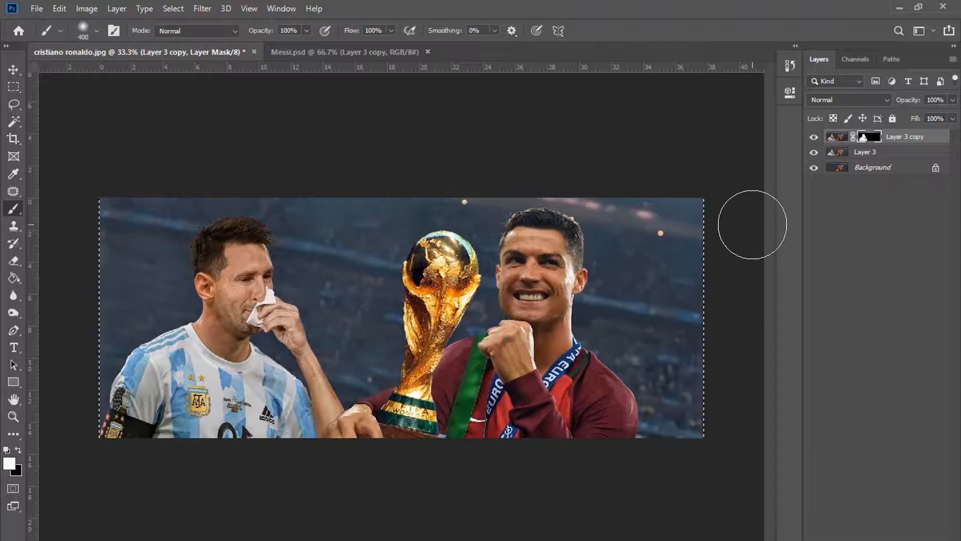
- Compare the image with Layer 3 copy hidden and shown, and set that layer's opacity to 83%
left_click(814, 138)
left_click(813, 137)
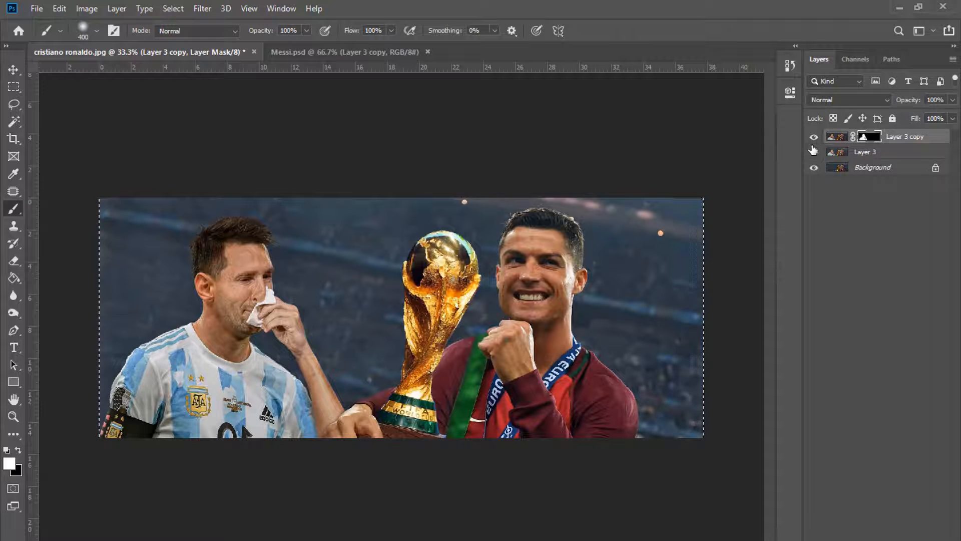
left_click(952, 100)
left_click_drag(952, 115, 941, 115)
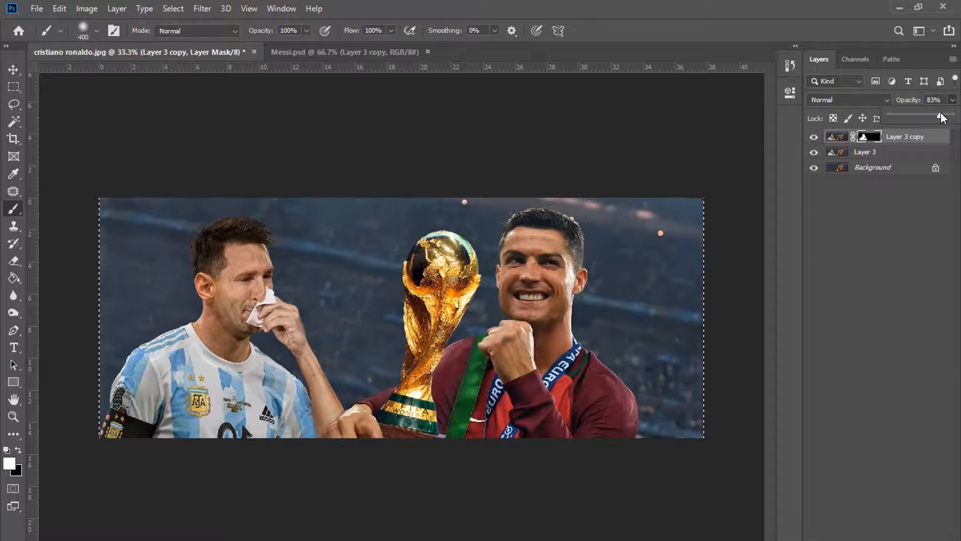
- Clear the selection, merge Layer 3 copy with Layer 3, and duplicate the merged layer
left_click(14, 86)
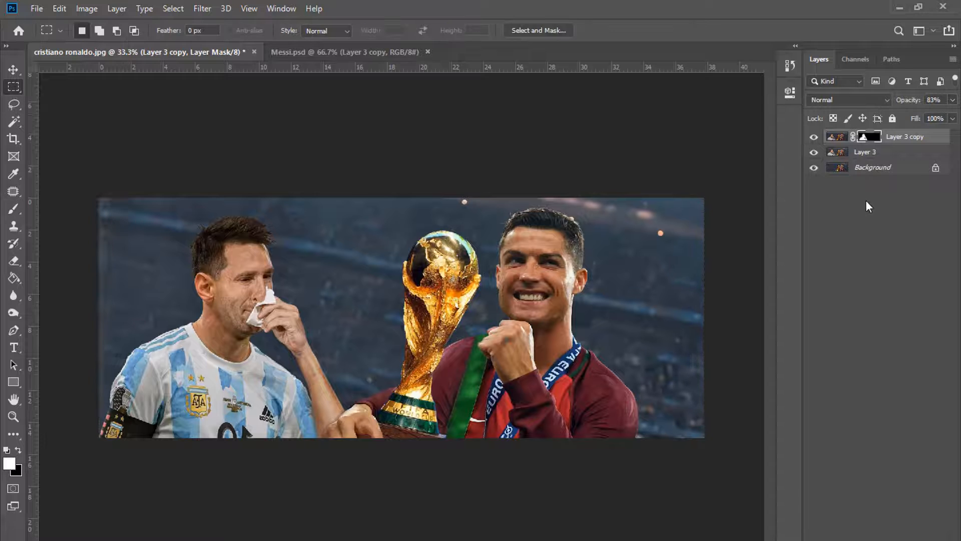
right_click(874, 156)
left_click(796, 402)
key("ctrl+j")
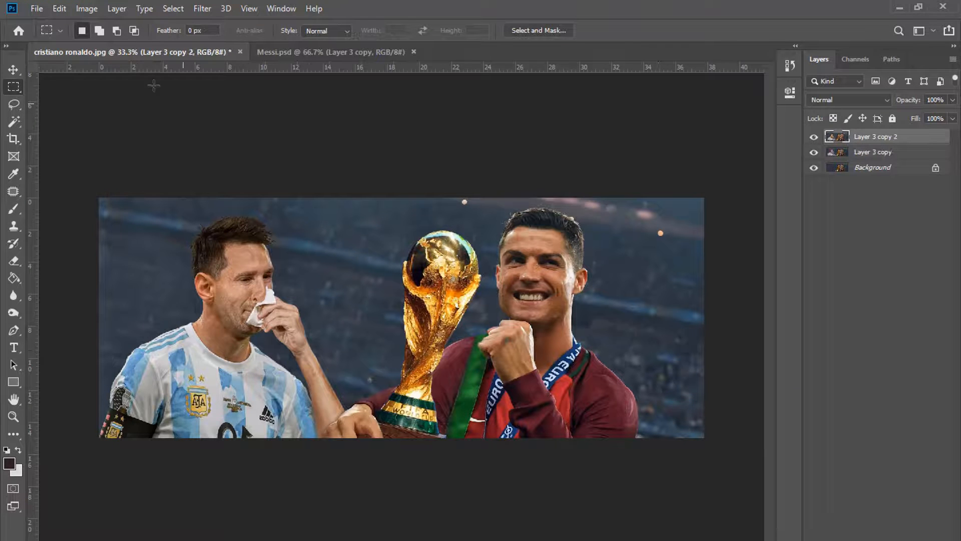
- In Curves for Layer 3 copy 2, set Red channel points at input 184, output 197 and input 89, output 88
left_click(87, 8)
mouse_move(118, 40)
left_click(228, 69)
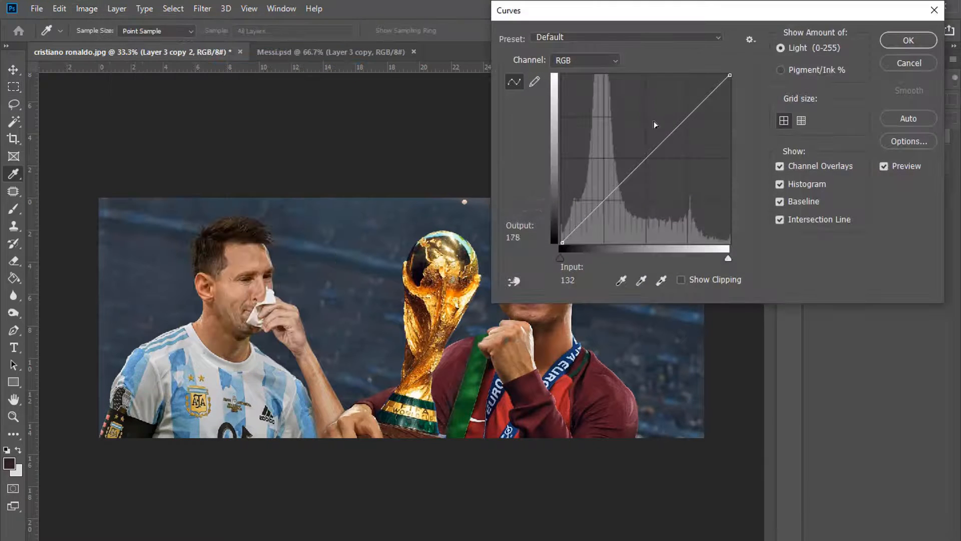
left_click(619, 58)
left_click(566, 81)
left_click_drag(683, 120, 683, 113)
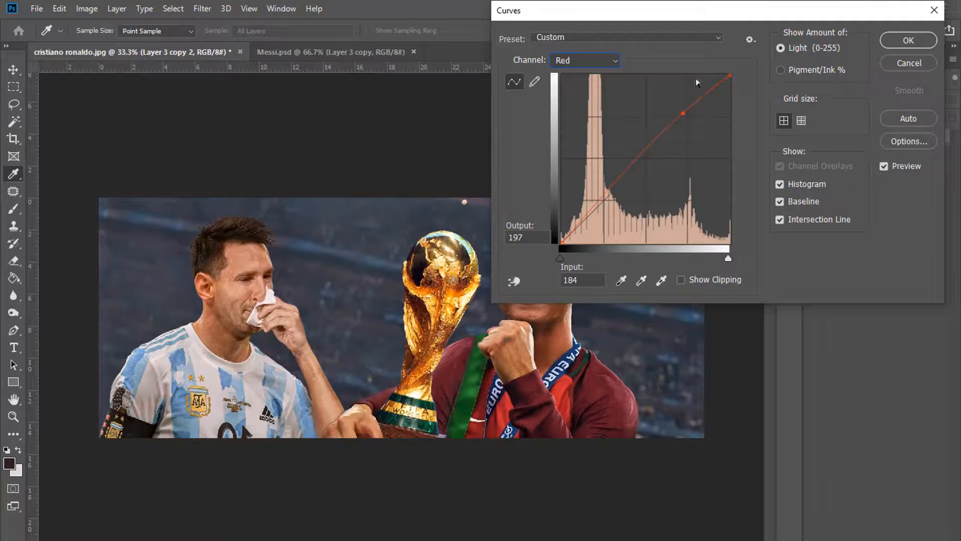
left_click_drag(708, 11, 824, 11)
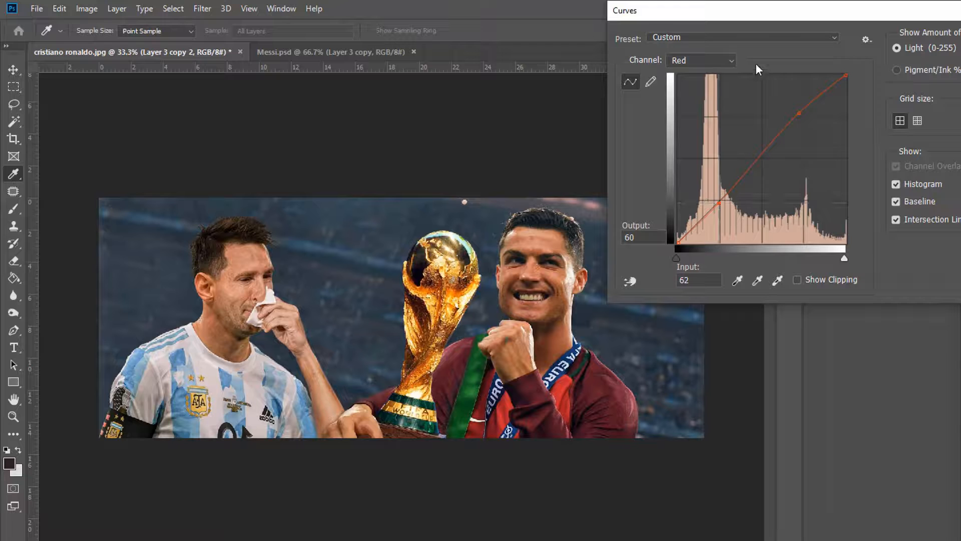
left_click_drag(725, 193, 737, 183)
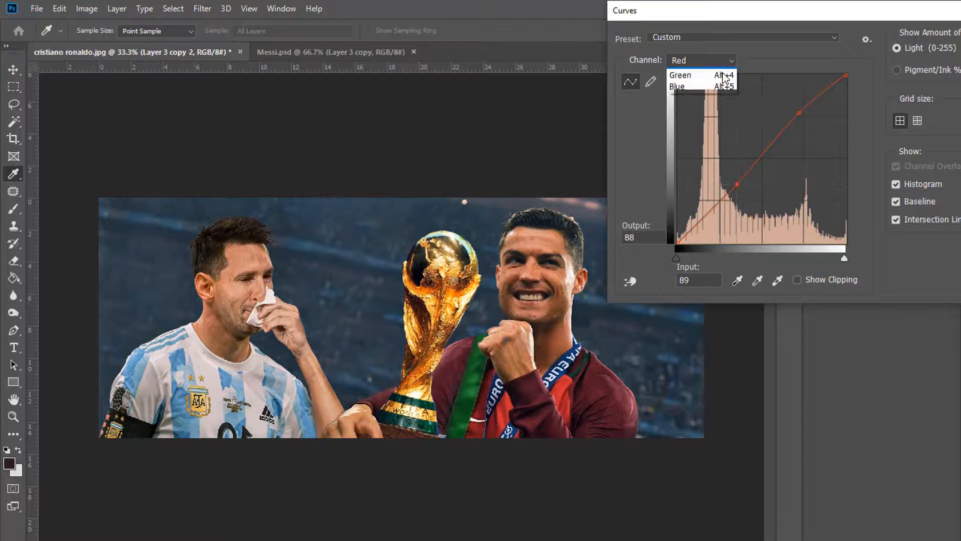
- Add a highlight point to the Green channel curve and a shadow point at input 67, output 68
left_click(723, 77)
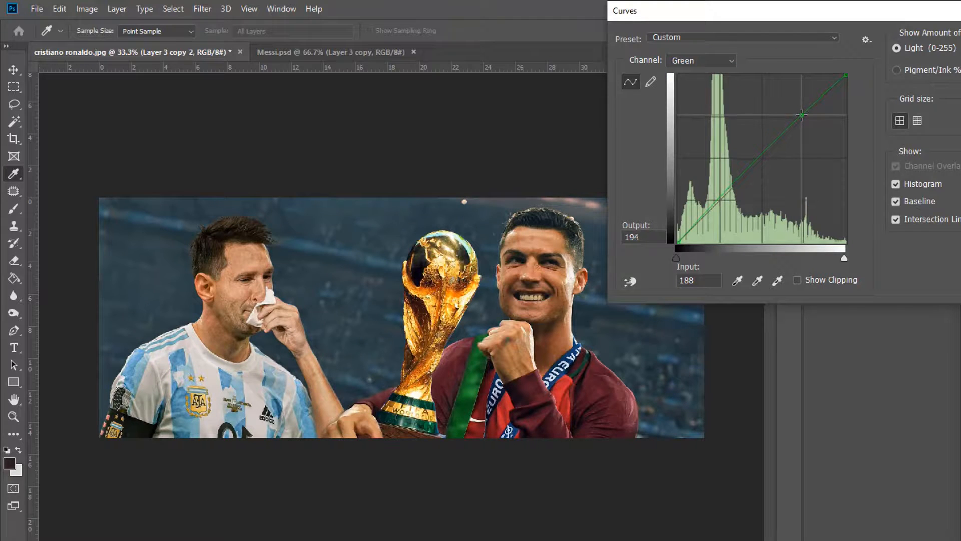
left_click_drag(802, 116, 802, 116)
left_click(723, 198)
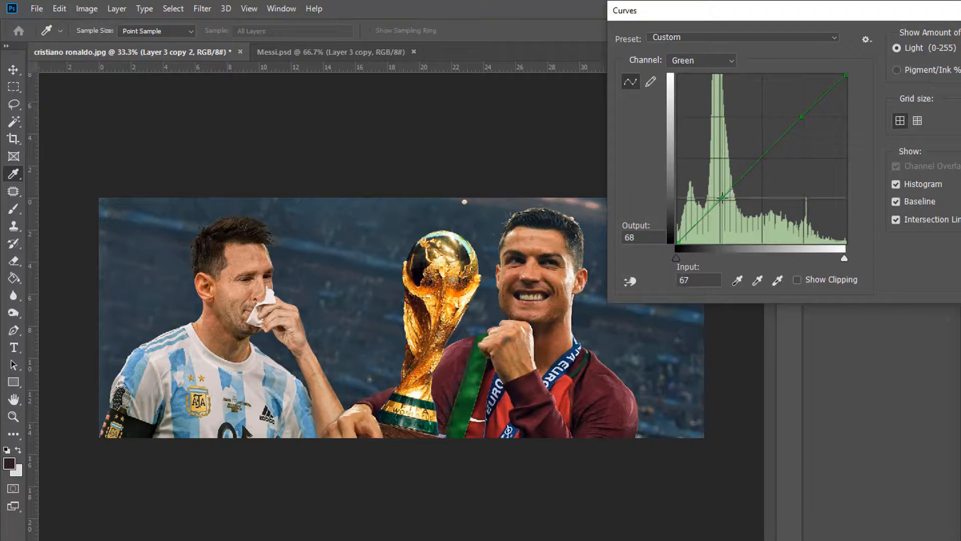
- Raise the Blue channel curve slightly at a highlight point and a shadow point, and apply the Curves adjustment
left_click(725, 61)
left_click(695, 110)
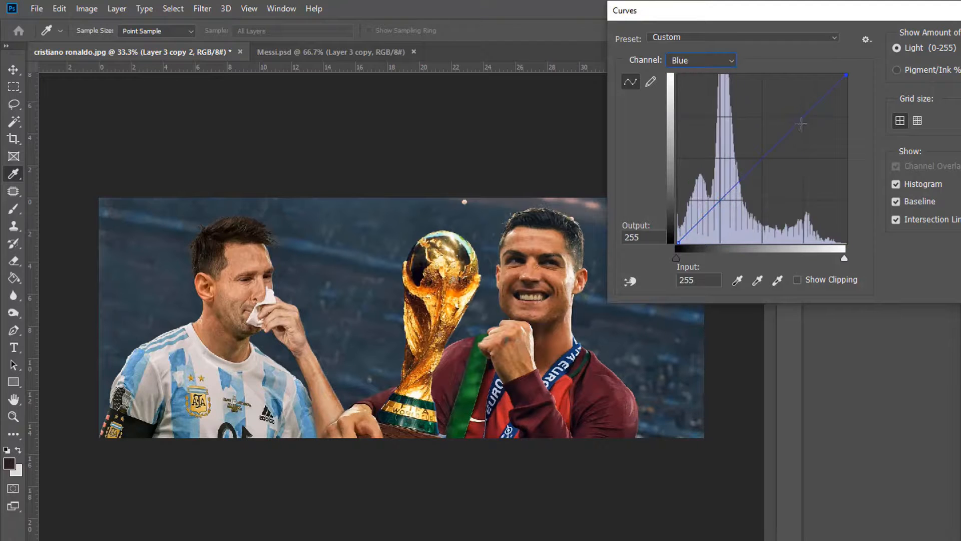
left_click(802, 117)
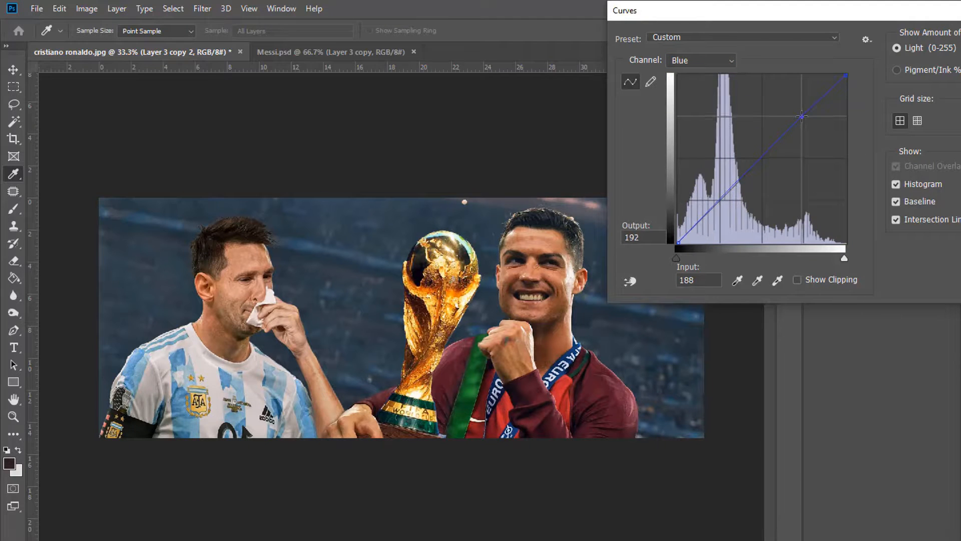
left_click_drag(802, 117, 802, 115)
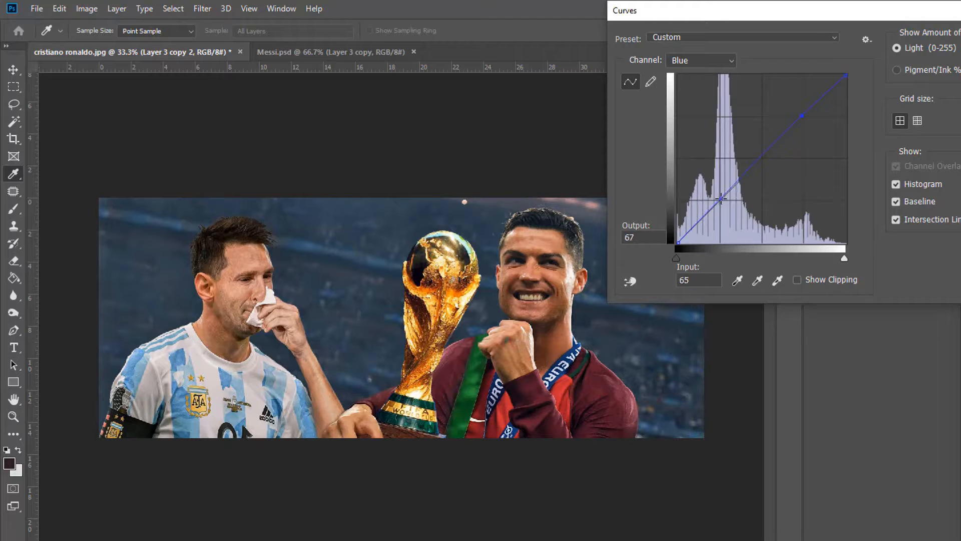
left_click_drag(721, 199, 720, 195)
left_click(874, 54)
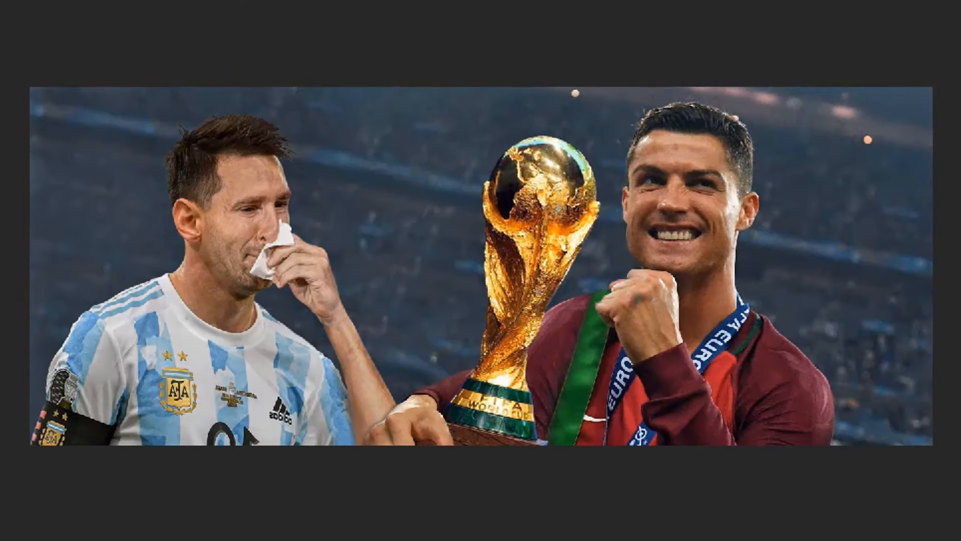